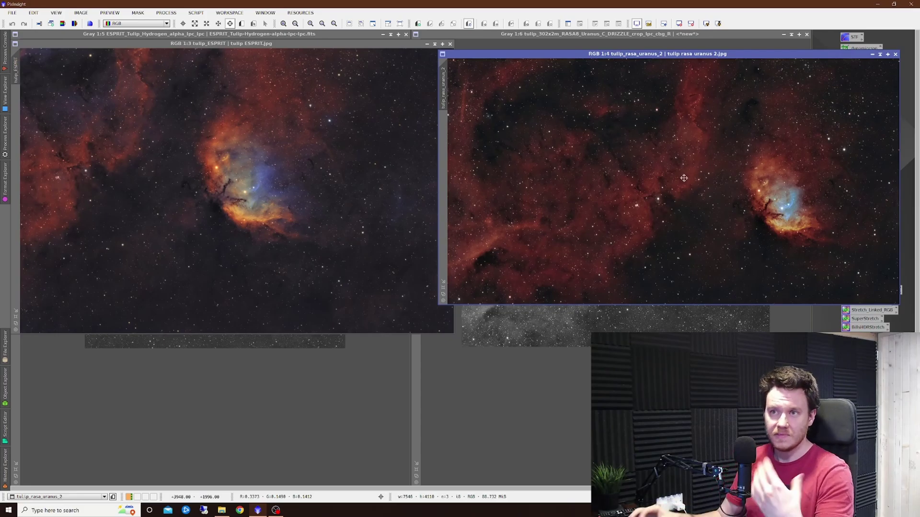
- Minimize the tulip_ESPRIT and tulip_rasa_uranus_2 colour windows and the RASA RGB stack, leaving the Ha and red-channel images
scroll(193, 148, "up", 2)
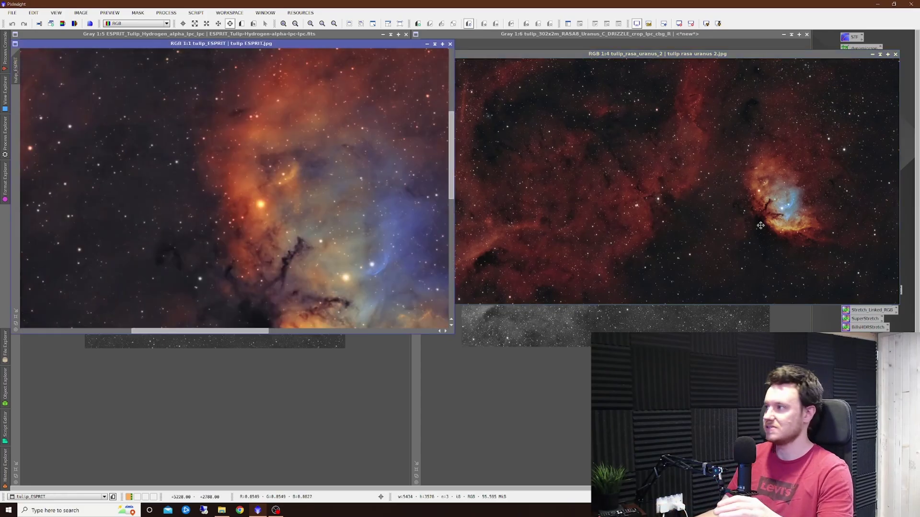
scroll(795, 199, "up", 3)
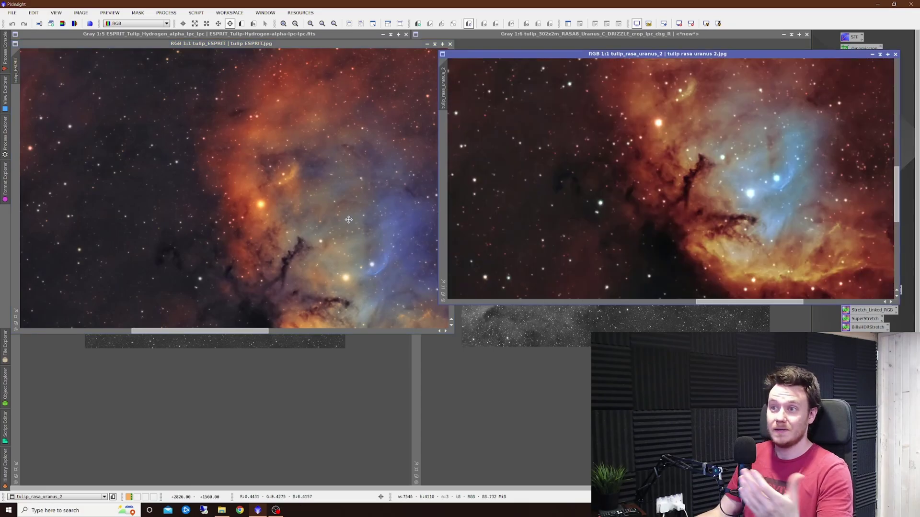
scroll(356, 217, "down", 1)
scroll(710, 205, "down", 2)
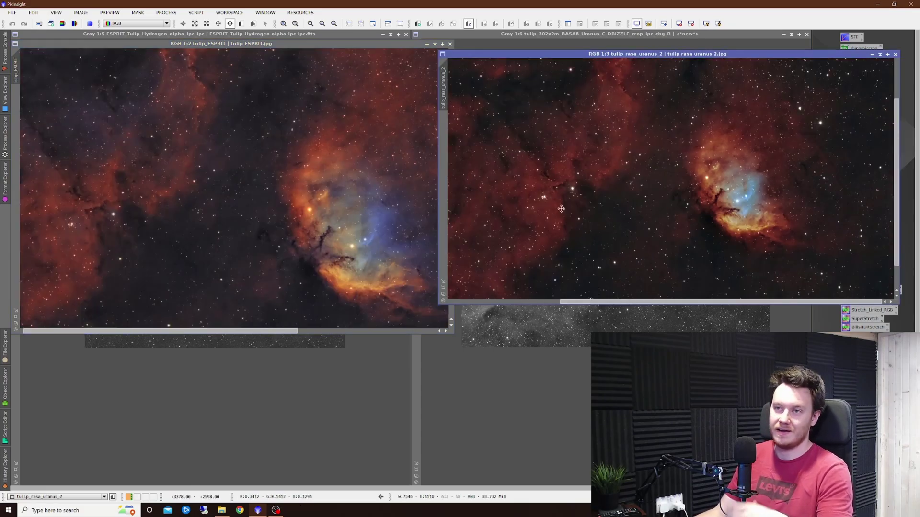
scroll(374, 210, "down", 1)
scroll(623, 206, "down", 1)
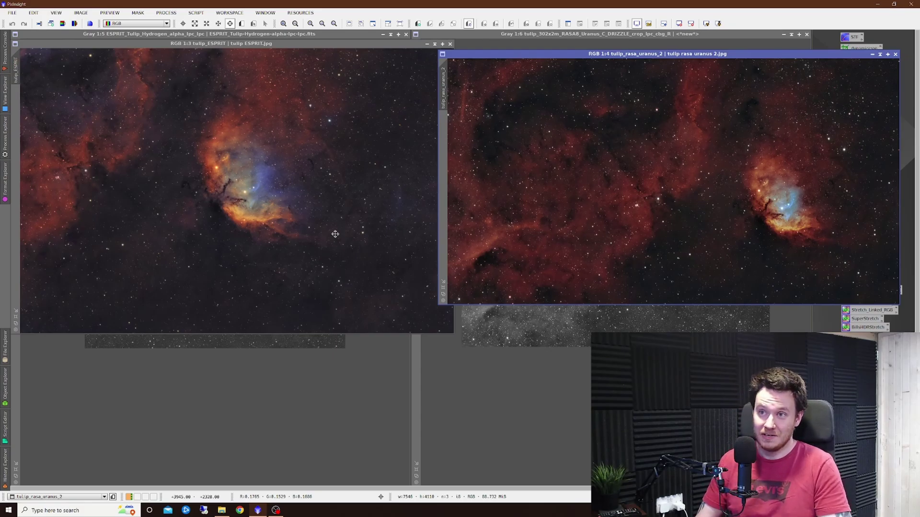
left_click(256, 184)
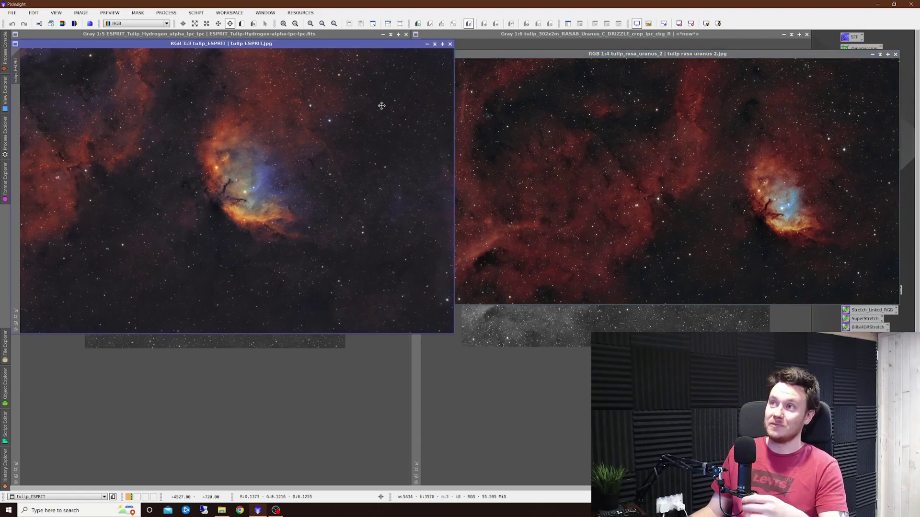
left_click(426, 44)
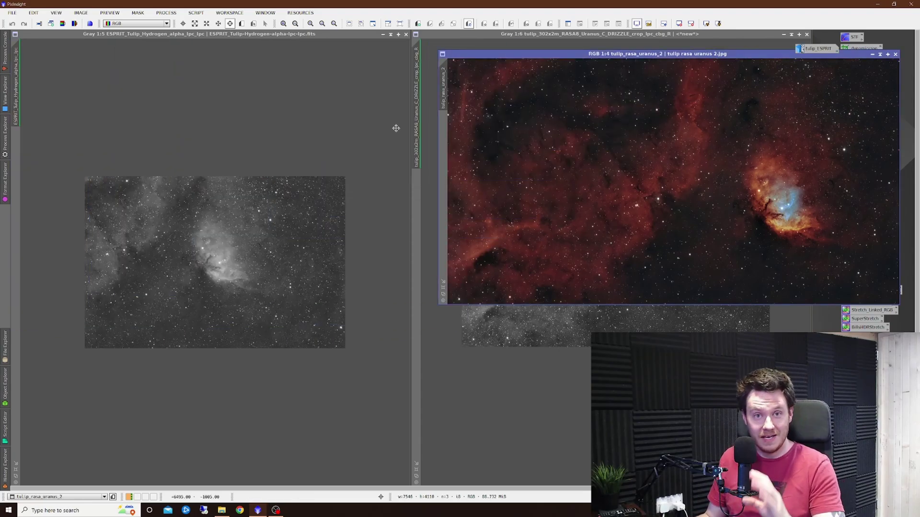
left_click(872, 54)
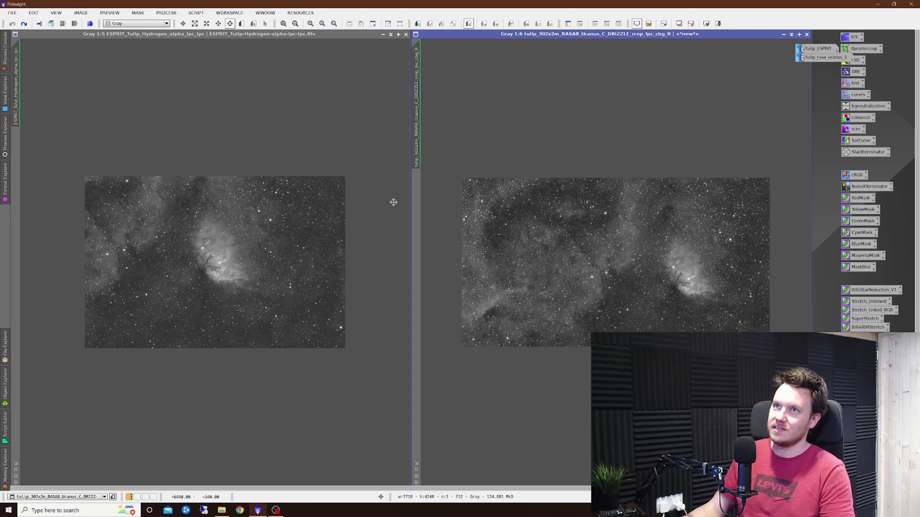
left_click(272, 151)
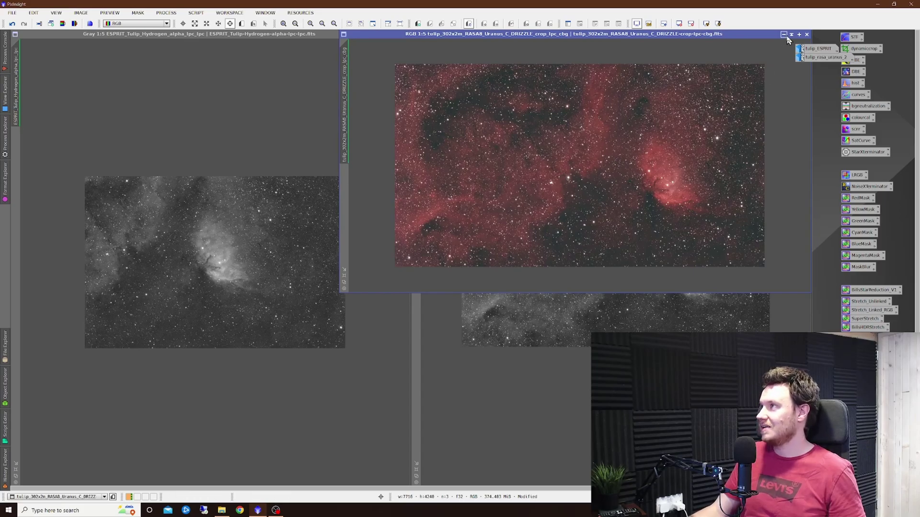
left_click(784, 35)
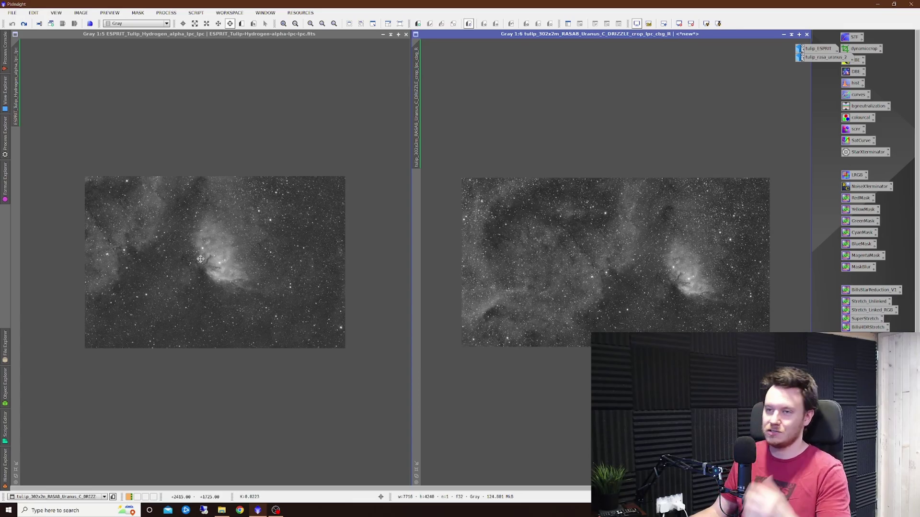
- Zoom the Esprit Ha and RASA red-channel views to 2:1 and pan both onto the same dark dust-lane area
scroll(199, 265, "up", 4)
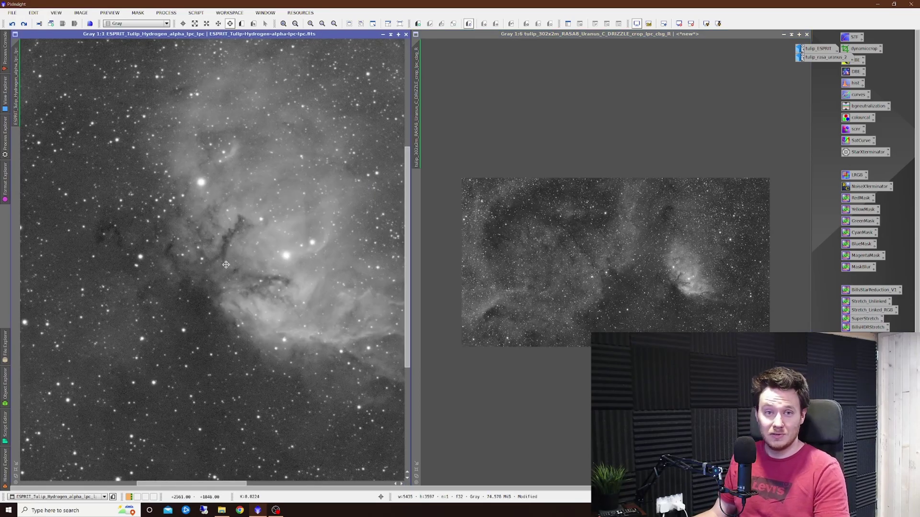
scroll(685, 280, "up", 4)
scroll(716, 293, "up", 1)
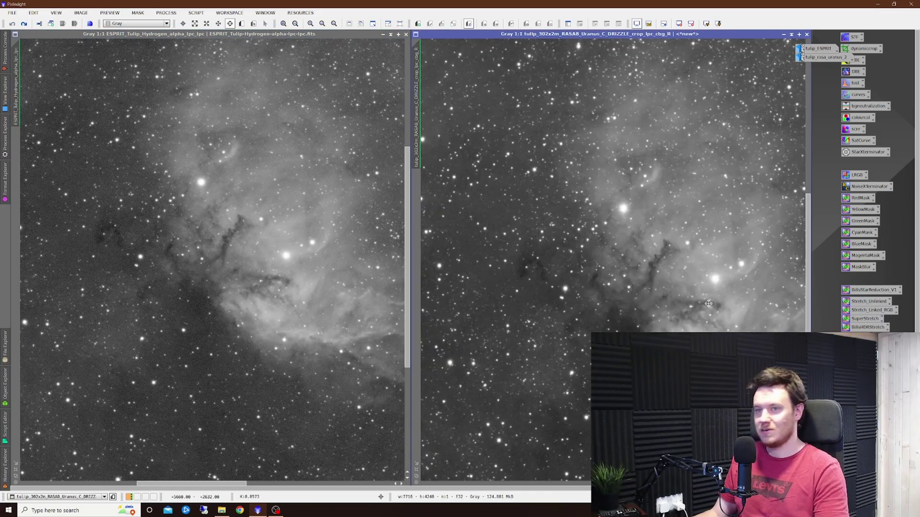
mouse_move(317, 280)
left_mouse_down()
mouse_move(308, 291)
mouse_move(285, 240)
mouse_move(216, 253)
mouse_move(154, 219)
mouse_move(174, 242)
mouse_move(216, 249)
mouse_move(212, 273)
mouse_move(196, 254)
left_mouse_up()
scroll(174, 242, "up", 1)
scroll(651, 253, "up", 1)
mouse_move(674, 262)
left_mouse_down()
mouse_move(586, 238)
mouse_move(534, 157)
left_mouse_up()
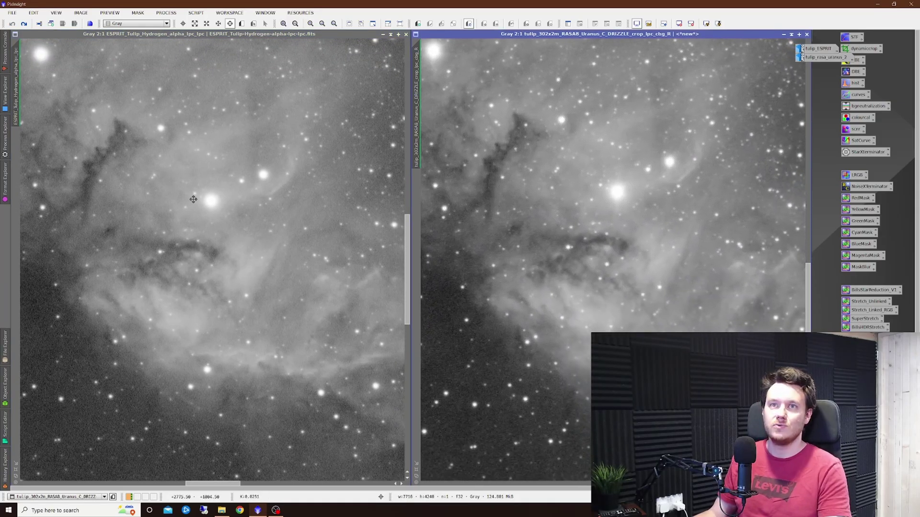
left_click_drag(191, 202, 180, 194)
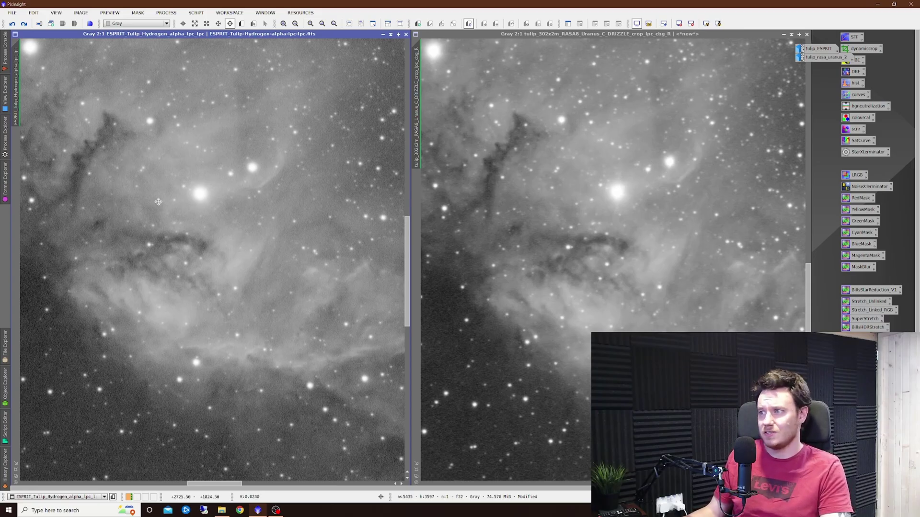
mouse_move(300, 315)
left_mouse_down()
mouse_move(233, 291)
mouse_move(200, 249)
left_mouse_up()
left_click_drag(587, 273, 457, 226)
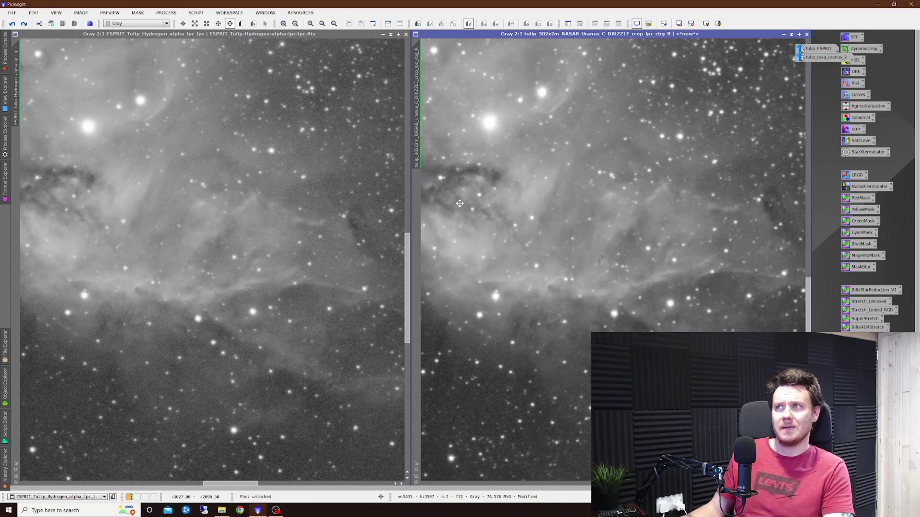
scroll(459, 224, "down", 1)
left_click_drag(469, 220, 472, 221)
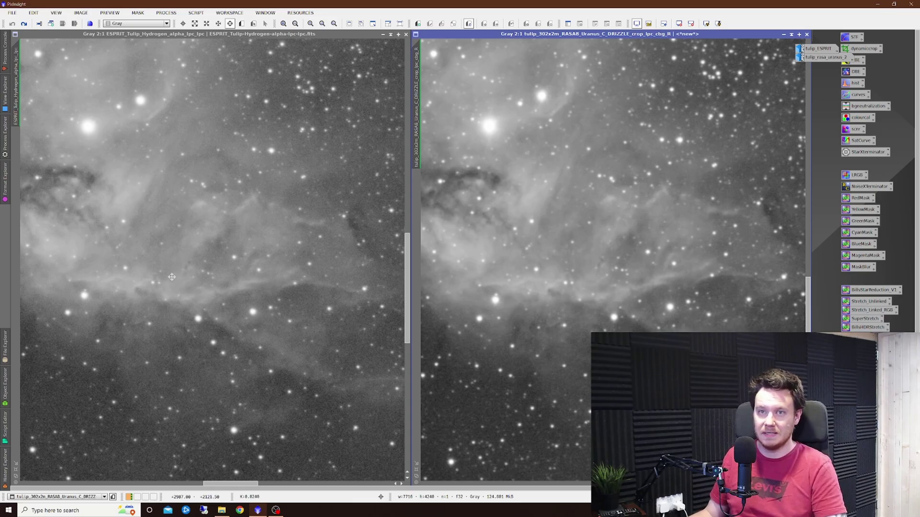
- Pan the Esprit and RASA views onto the same dark background beside the nebula
mouse_move(169, 272)
left_mouse_down()
mouse_move(331, 242)
mouse_move(395, 269)
left_mouse_up()
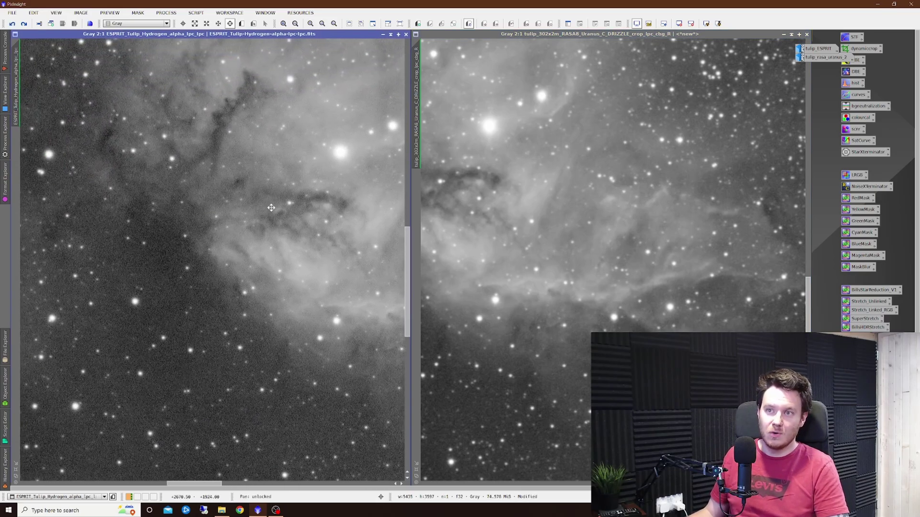
mouse_move(261, 212)
left_mouse_down()
mouse_move(377, 213)
mouse_move(364, 215)
left_mouse_up()
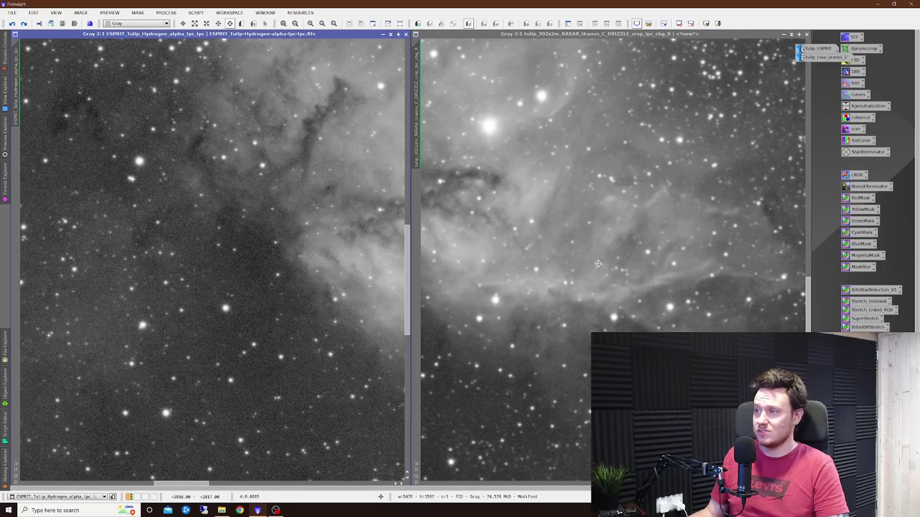
left_click_drag(424, 230, 636, 245)
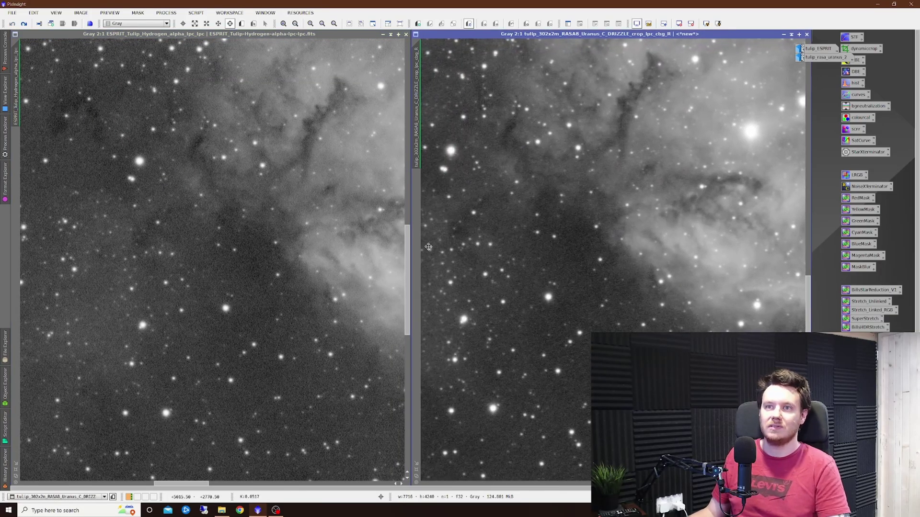
mouse_move(227, 247)
left_mouse_down()
mouse_move(202, 244)
mouse_move(219, 246)
left_mouse_up()
mouse_move(486, 248)
left_mouse_down()
mouse_move(594, 232)
mouse_move(567, 203)
mouse_move(579, 234)
left_mouse_up()
- Zoom both views up to 8:1, keeping the RASA view aligned on the faint background
scroll(617, 266, "up", 2)
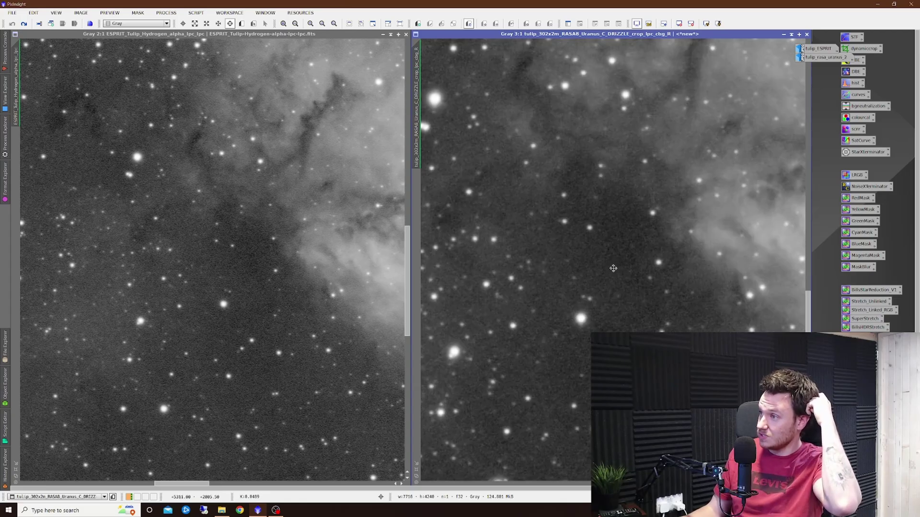
scroll(247, 252, "up", 2)
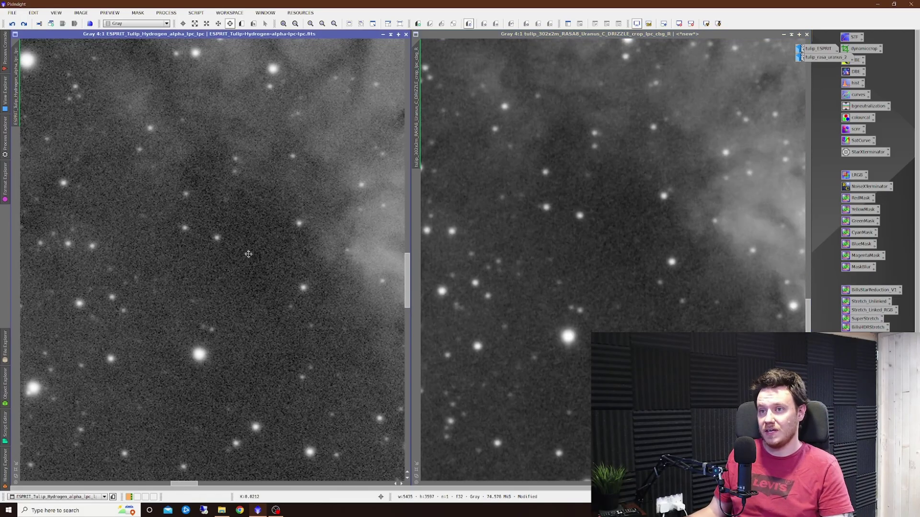
scroll(247, 258, "up", 1)
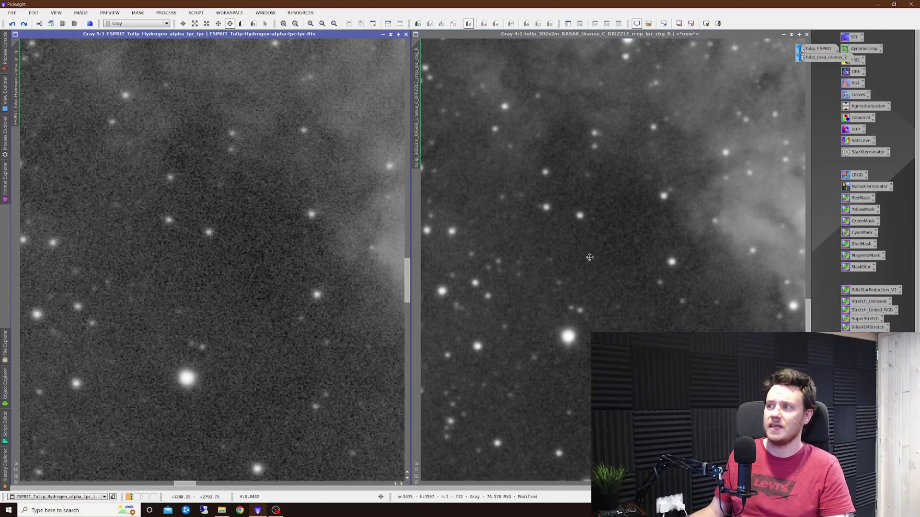
scroll(589, 258, "up", 1)
mouse_move(639, 241)
left_mouse_down()
mouse_move(562, 242)
mouse_move(573, 266)
left_mouse_up()
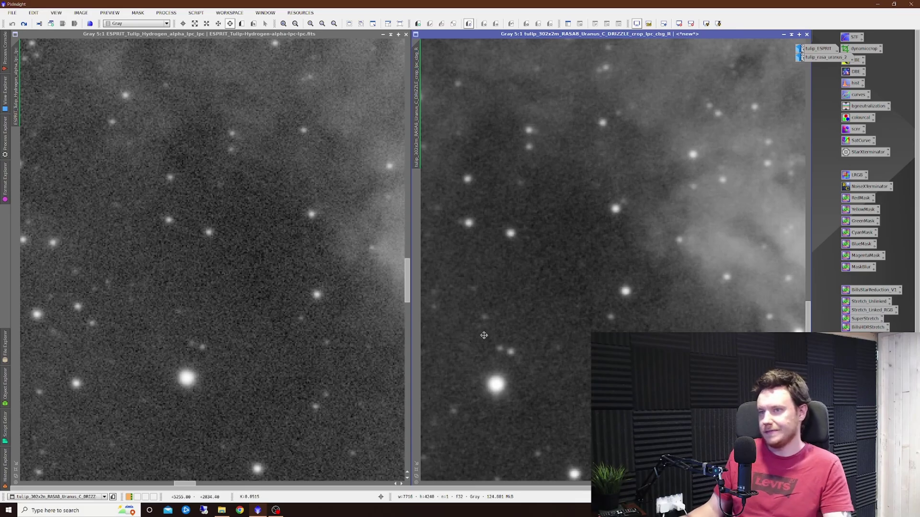
scroll(263, 254, "up", 3)
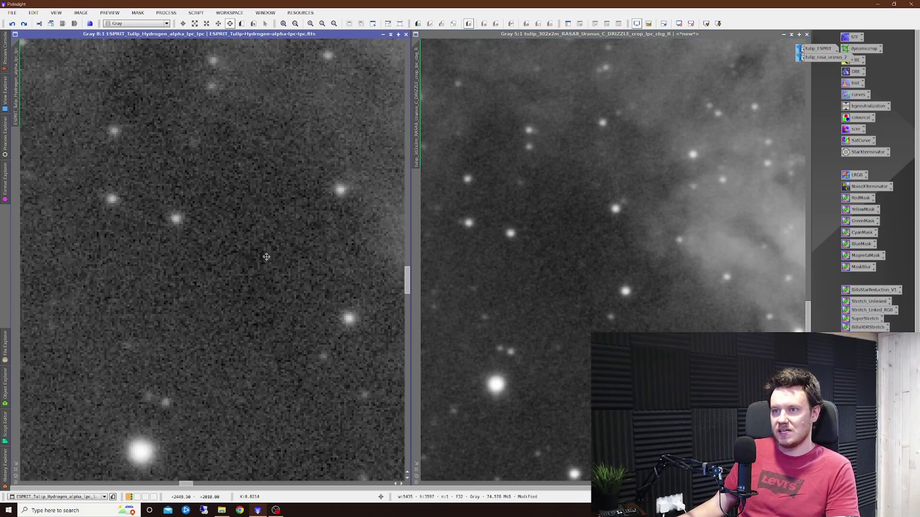
scroll(588, 254, "up", 2)
scroll(583, 258, "up", 1)
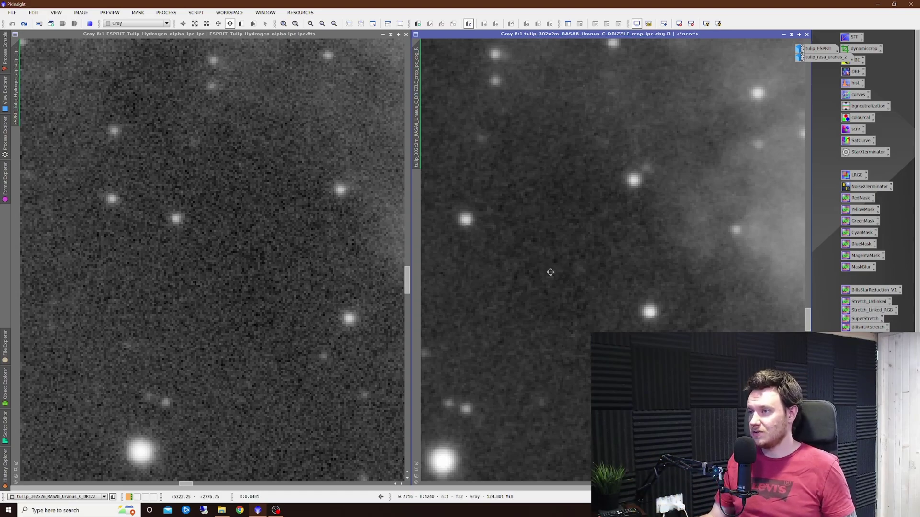
- Centre the Tulip Nebula in the Esprit view and move the RASA view up the field
scroll(550, 272, "up", 1)
scroll(551, 271, "down", 9)
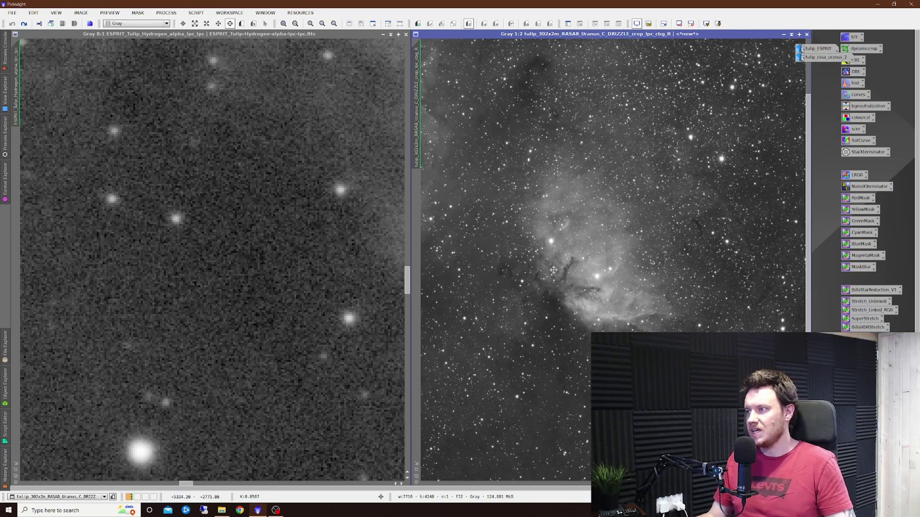
scroll(303, 269, "down", 8)
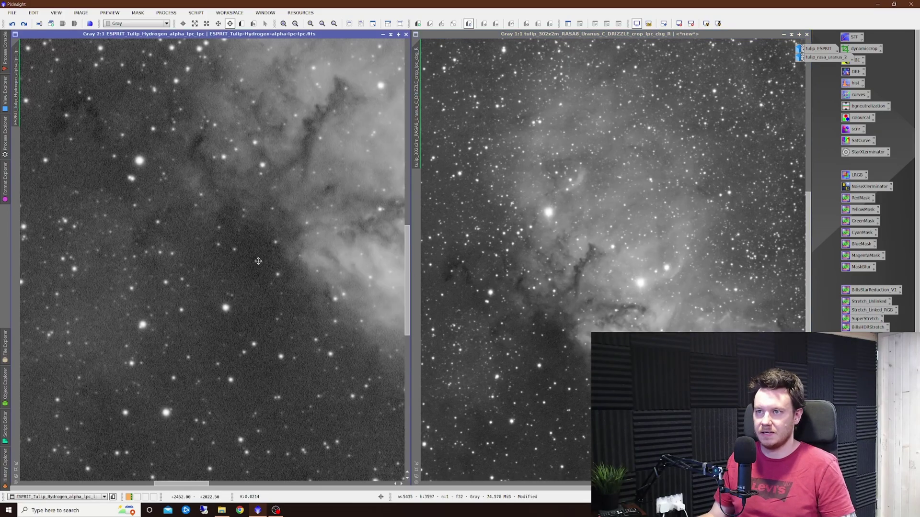
scroll(261, 262, "up", 1)
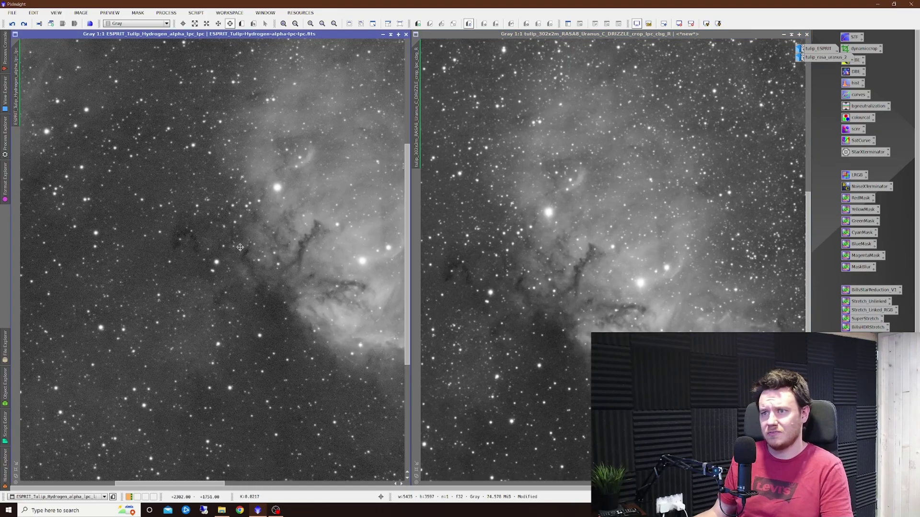
mouse_move(237, 243)
left_mouse_down()
mouse_move(158, 201)
mouse_move(290, 334)
left_mouse_up()
mouse_move(514, 168)
left_mouse_down()
mouse_move(599, 202)
mouse_move(567, 123)
mouse_move(631, 191)
mouse_move(651, 96)
mouse_move(636, 95)
mouse_move(636, 253)
left_mouse_up()
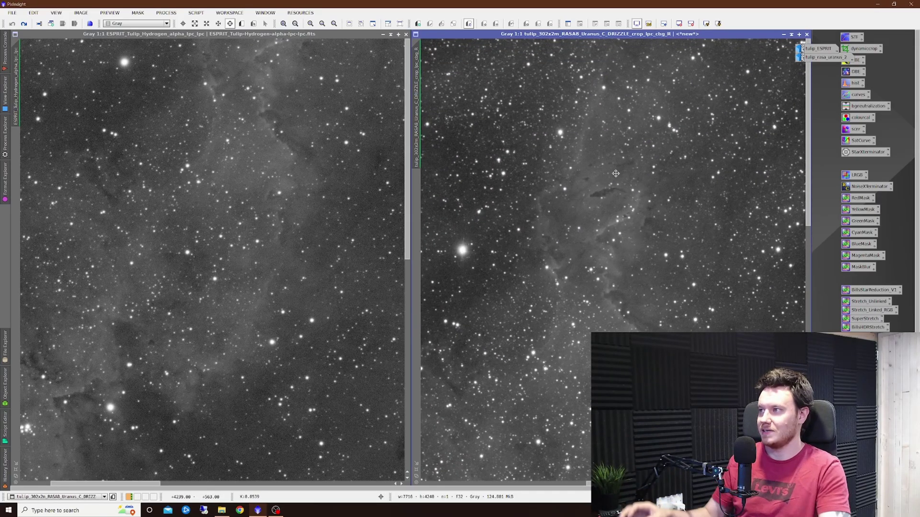
mouse_move(587, 223)
left_mouse_down()
mouse_move(595, 161)
mouse_move(581, 96)
mouse_move(594, 72)
left_mouse_up()
- Magnify both views and align the RASA red-channel view with the Esprit dark-lane region
scroll(619, 109, "down", 1)
scroll(601, 112, "up", 2)
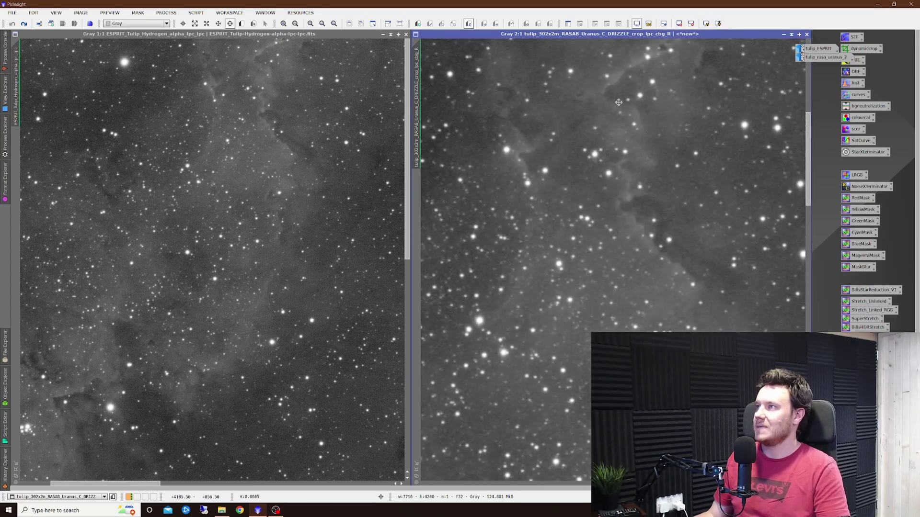
left_click_drag(617, 103, 618, 206)
scroll(234, 154, "up", 1)
mouse_move(234, 154)
left_mouse_down()
mouse_move(287, 153)
mouse_move(206, 218)
mouse_move(253, 223)
mouse_move(171, 233)
left_mouse_up()
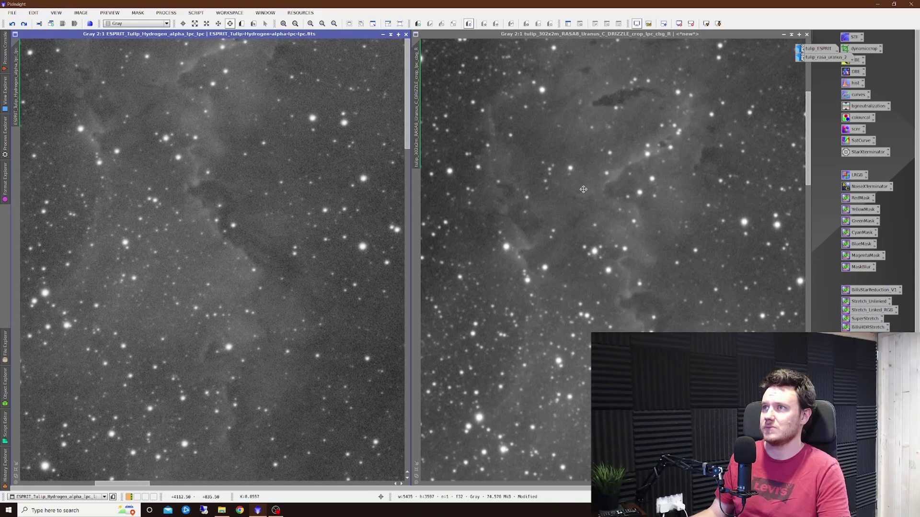
mouse_move(583, 191)
left_mouse_down()
mouse_move(565, 196)
mouse_move(468, 108)
mouse_move(539, 155)
mouse_move(554, 142)
left_mouse_up()
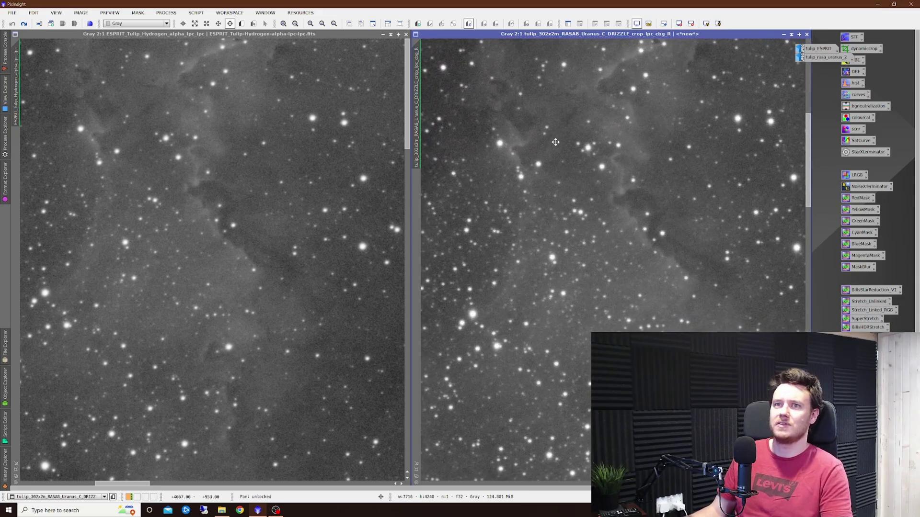
left_click_drag(559, 188, 555, 181)
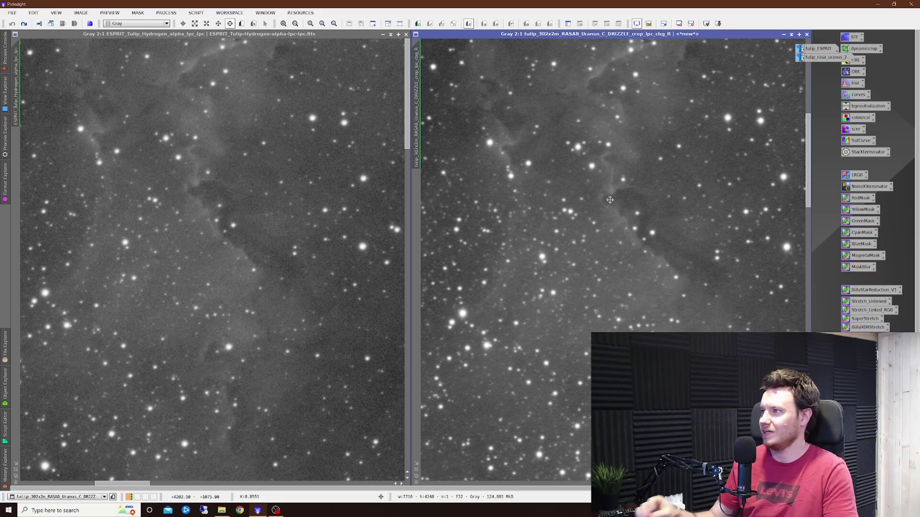
- Zoom to 4:1 and pan both Esprit and RASA views onto the same dark nebula edge
scroll(612, 197, "up", 1)
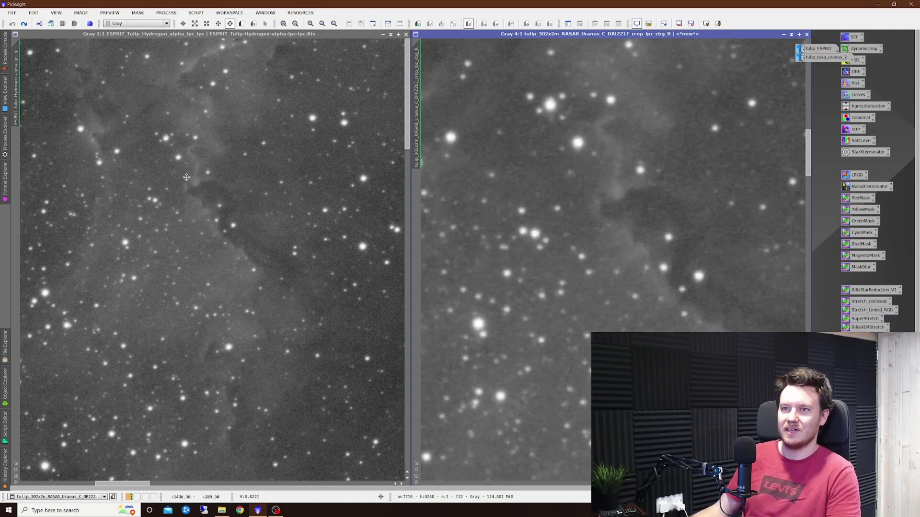
scroll(187, 182, "up", 1)
scroll(187, 182, "up", 1)
left_click_drag(240, 215, 245, 222)
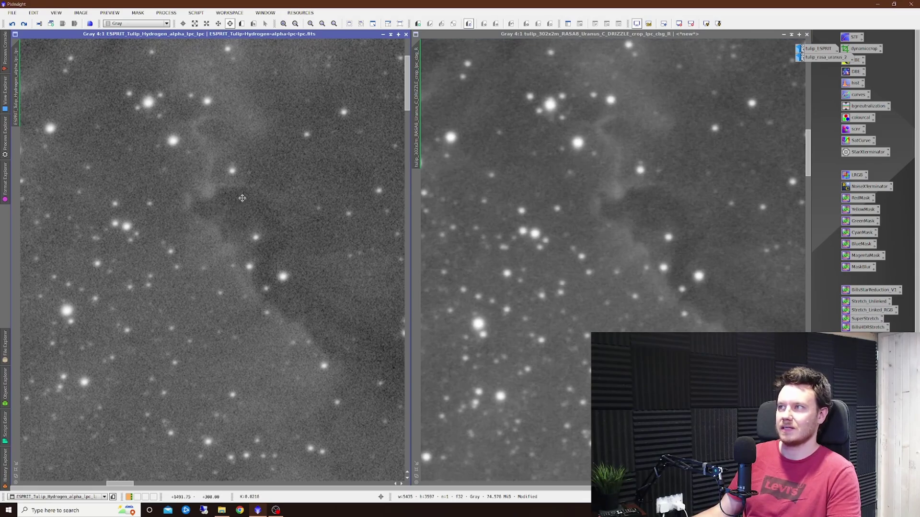
left_click_drag(240, 204, 227, 253)
left_click_drag(624, 216, 614, 253)
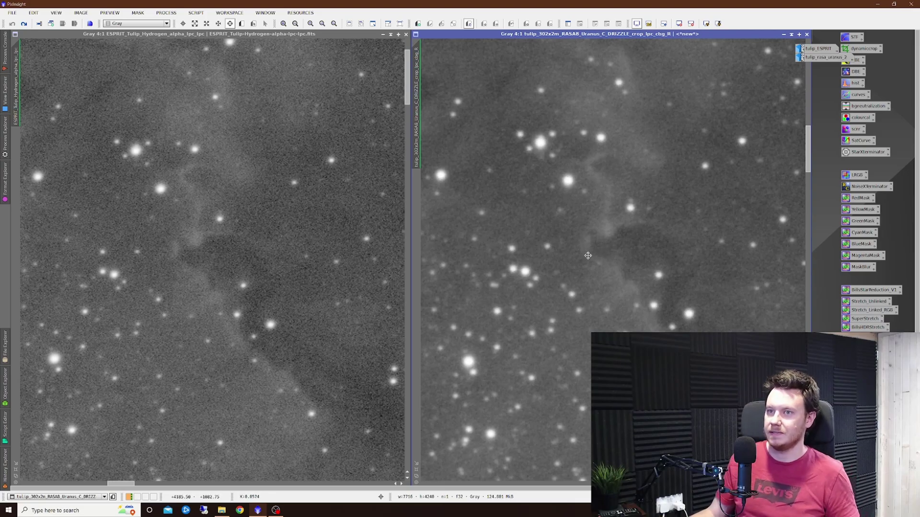
- Zoom both views back to 2:1 and align them on the same small star-cluster area
scroll(588, 255, "down", 2)
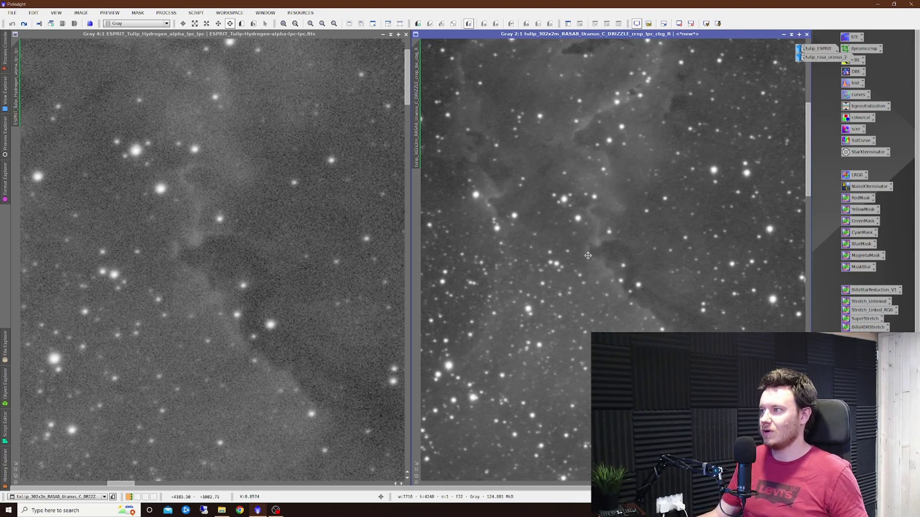
scroll(233, 255, "down", 2)
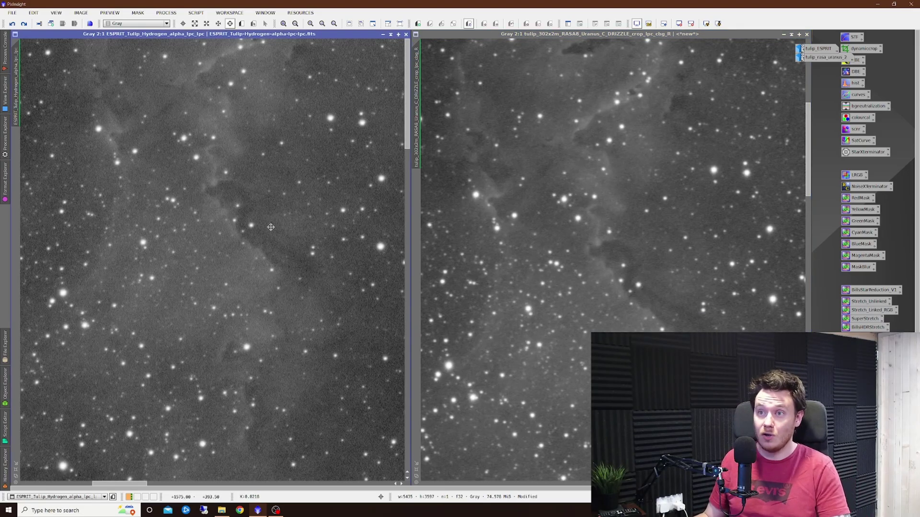
scroll(268, 228, "left", 1)
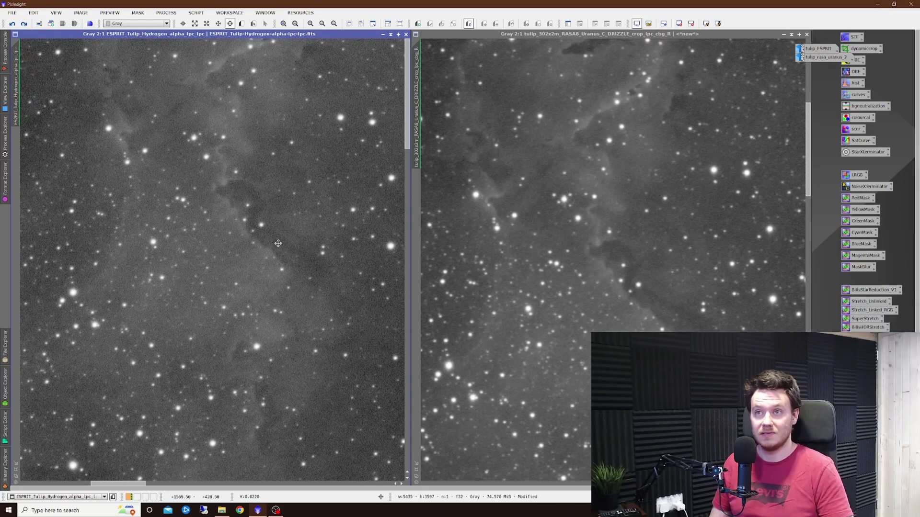
left_click_drag(620, 236, 629, 158)
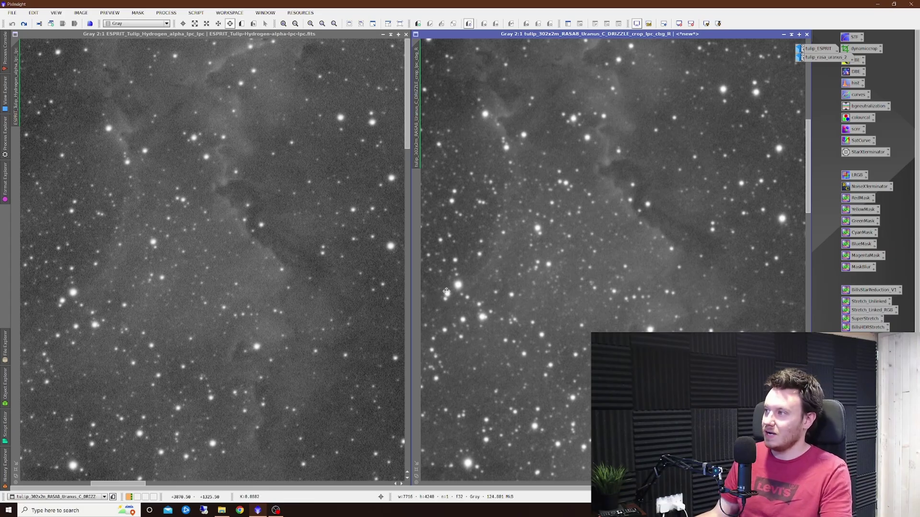
left_click_drag(565, 285, 575, 294)
left_click_drag(262, 275, 283, 275)
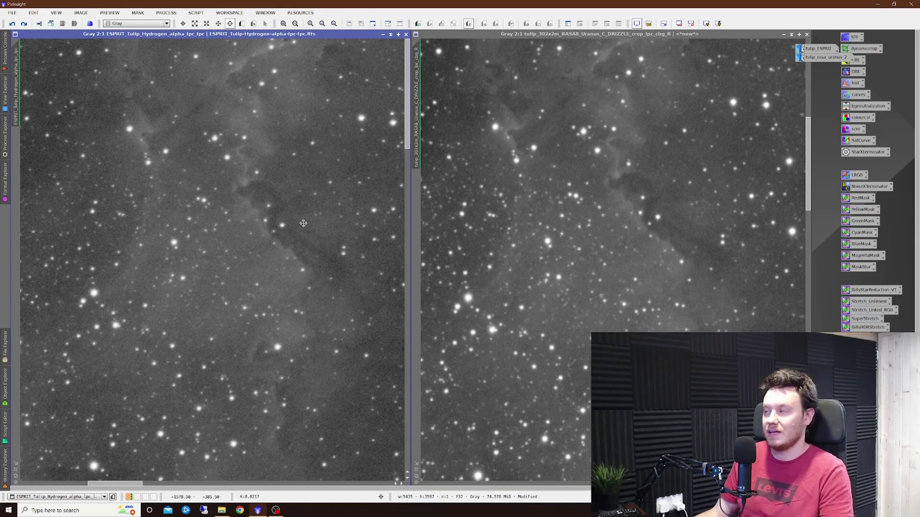
mouse_move(317, 222)
left_mouse_down()
mouse_move(332, 140)
mouse_move(341, 239)
left_mouse_up()
mouse_move(660, 294)
left_mouse_down()
mouse_move(673, 185)
mouse_move(694, 176)
left_mouse_up()
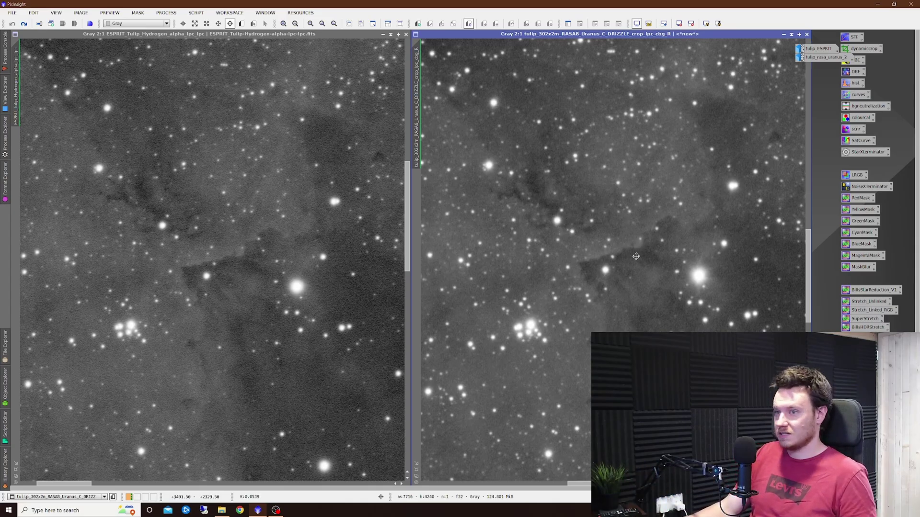
- Pan both Esprit and RASA views to a matching faint, star-rich part of the field
mouse_move(619, 286)
left_mouse_down()
mouse_move(616, 212)
mouse_move(606, 197)
left_mouse_up()
left_click_drag(630, 263, 588, 204)
left_click_drag(259, 296, 292, 147)
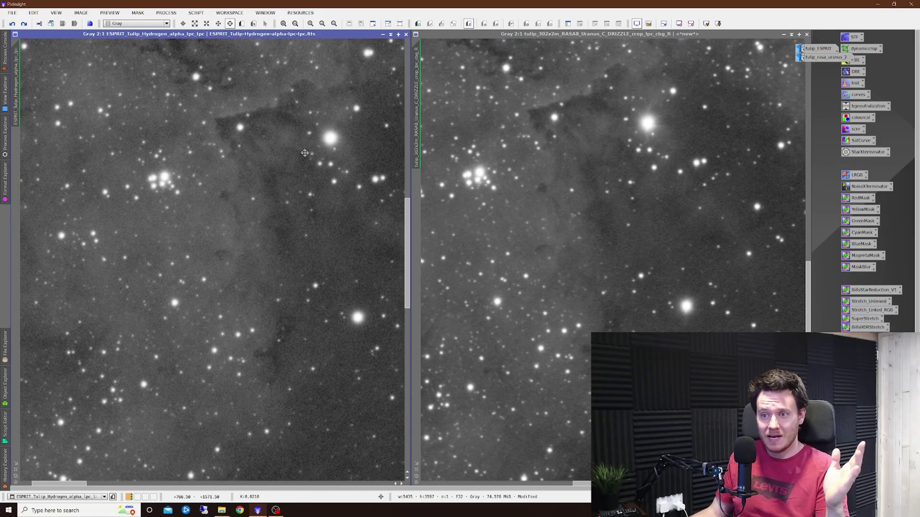
left_click_drag(165, 225, 247, 198)
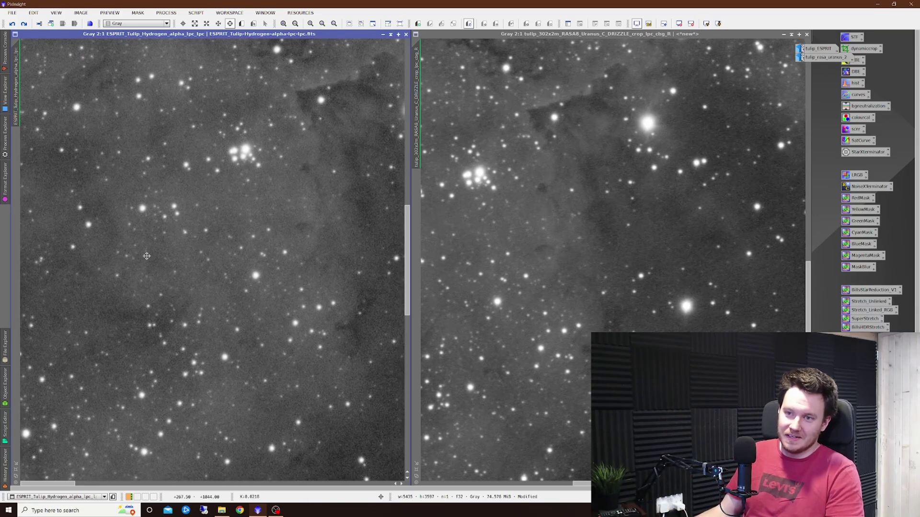
mouse_move(259, 257)
left_mouse_down()
mouse_move(259, 226)
mouse_move(103, 216)
mouse_move(279, 222)
mouse_move(317, 309)
left_mouse_up()
mouse_move(709, 217)
left_mouse_down()
mouse_move(718, 273)
mouse_move(657, 324)
mouse_move(676, 323)
left_mouse_up()
left_click_drag(488, 334, 492, 340)
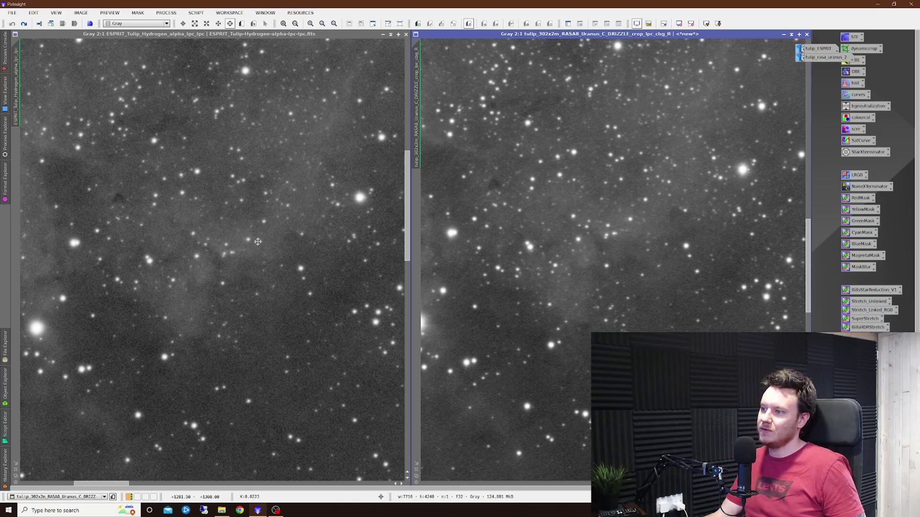
- Zoom both views to 5:1 to compare noise in the faint region, then zoom the Esprit view out to 1:2
left_click_drag(253, 268, 211, 241)
scroll(211, 241, "up", 3)
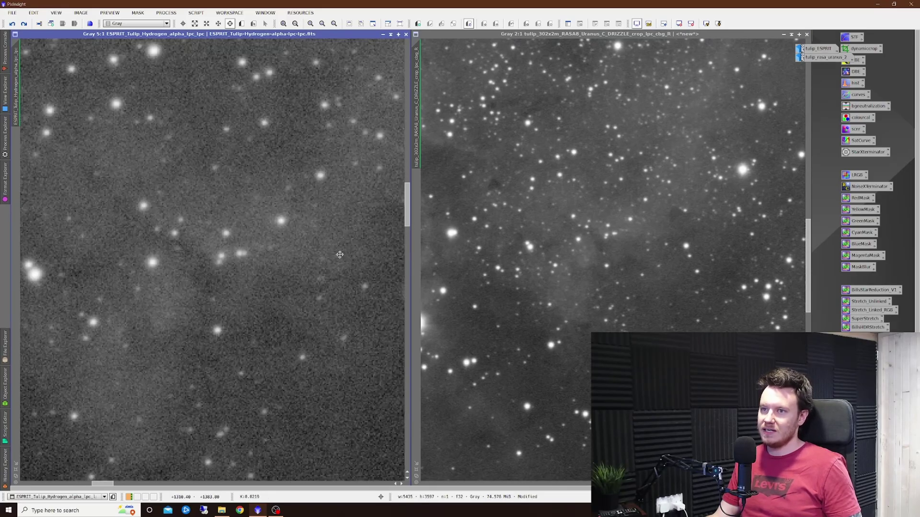
scroll(617, 232, "up", 3)
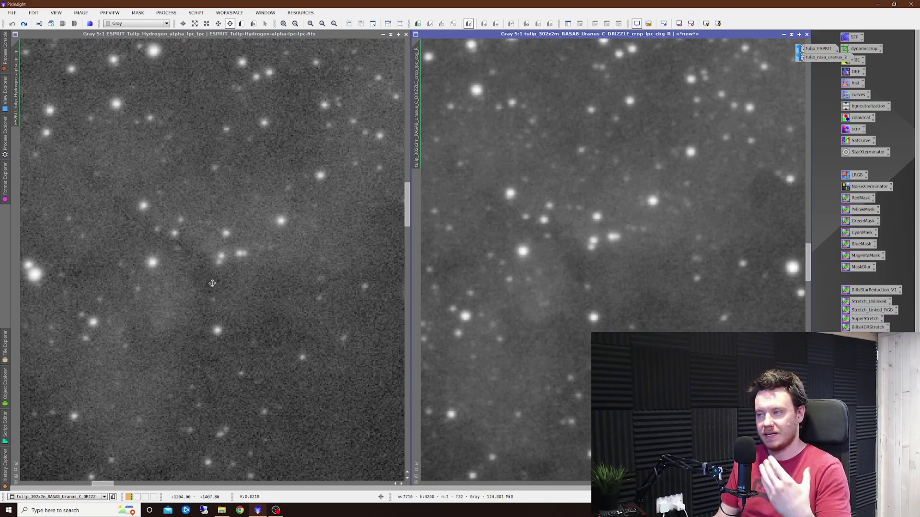
left_click_drag(592, 268, 592, 278)
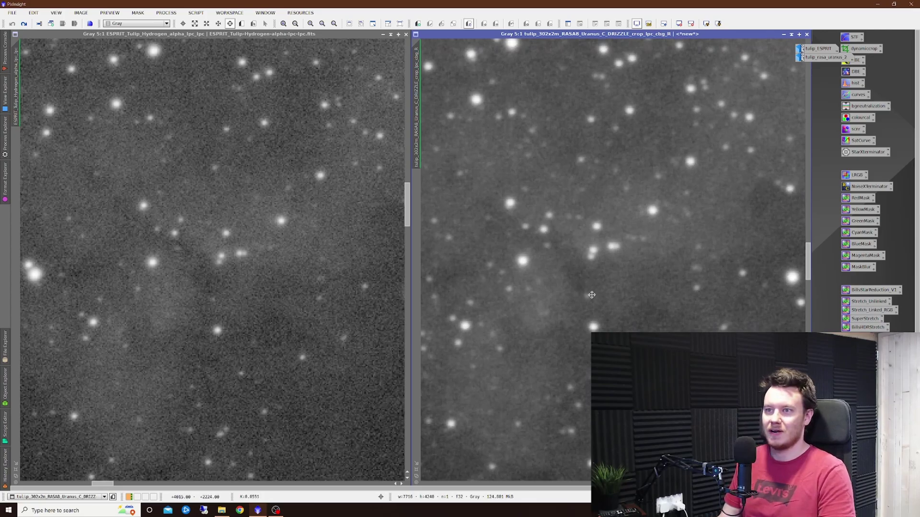
scroll(592, 295, "down", 3)
scroll(266, 295, "down", 2)
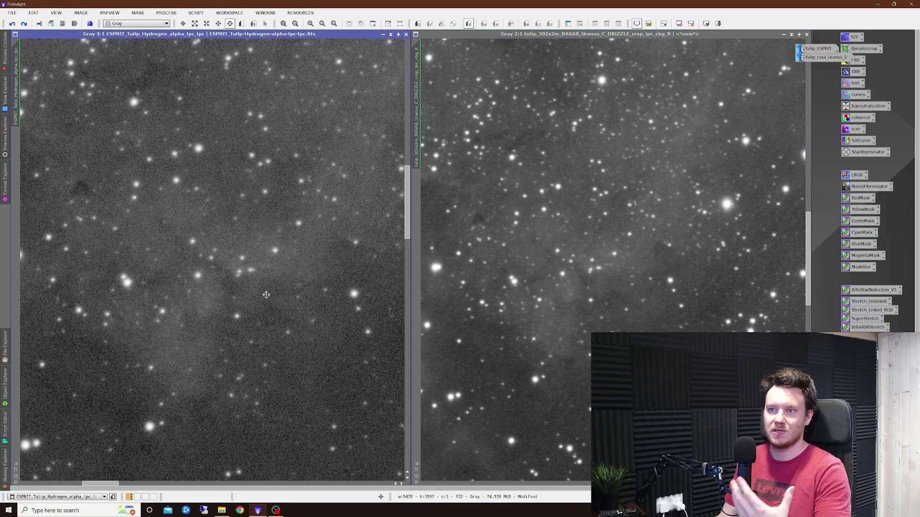
scroll(266, 294, "down", 3)
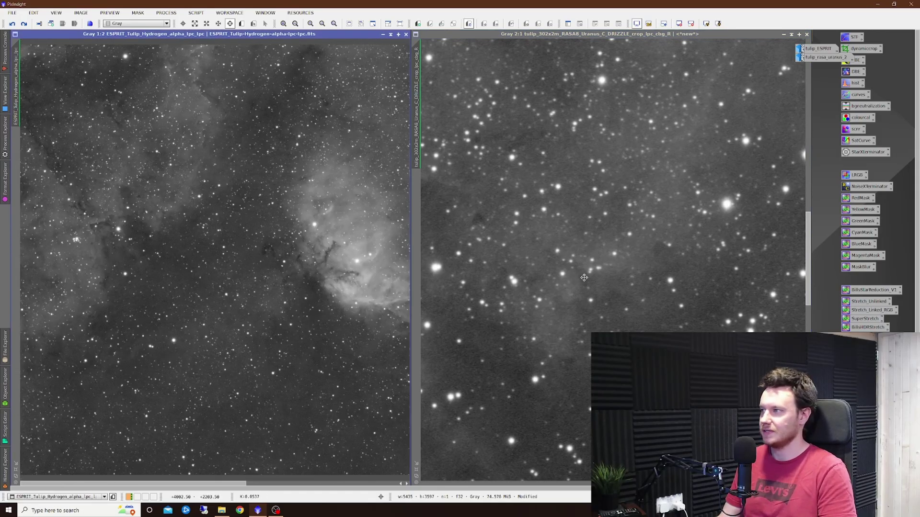
- Zoom out to the full field, then frame the Tulip's bright core at 1:1 in both views
scroll(584, 277, "down", 2)
scroll(622, 267, "down", 1)
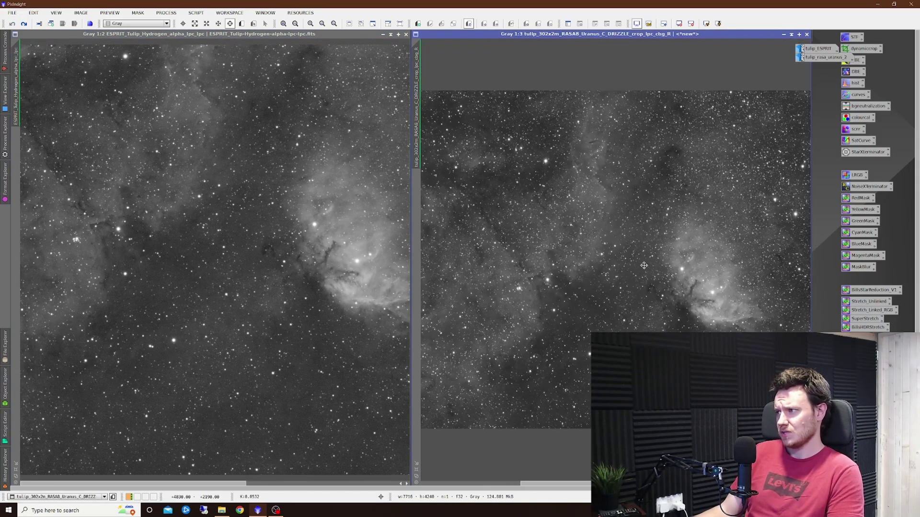
scroll(306, 253, "down", 1)
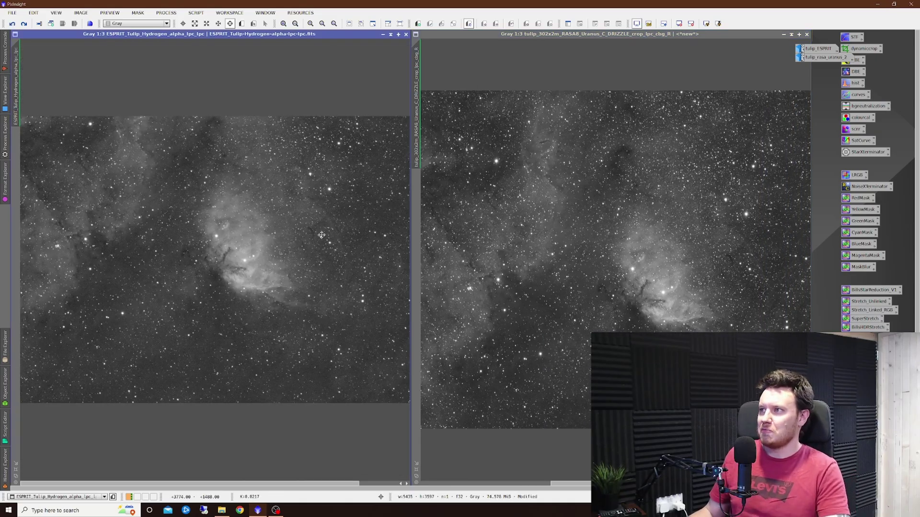
scroll(592, 270, "down", 2)
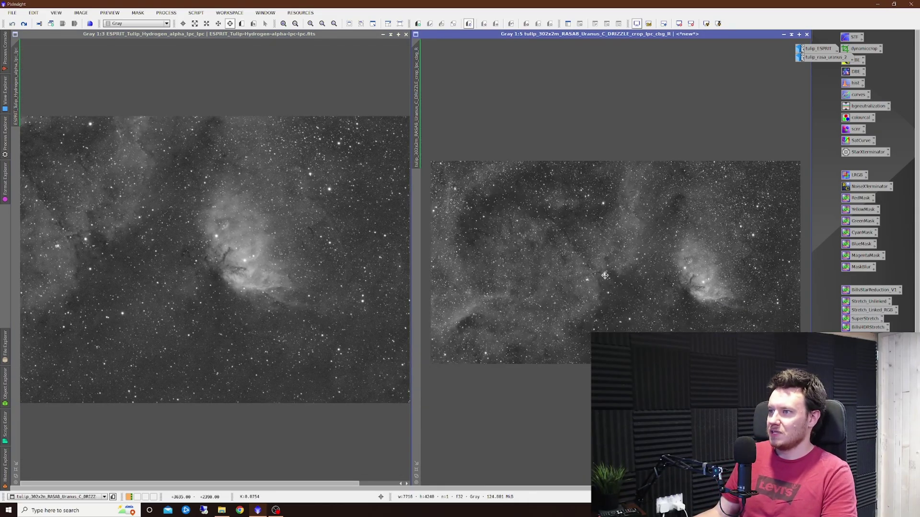
scroll(605, 275, "up", 4)
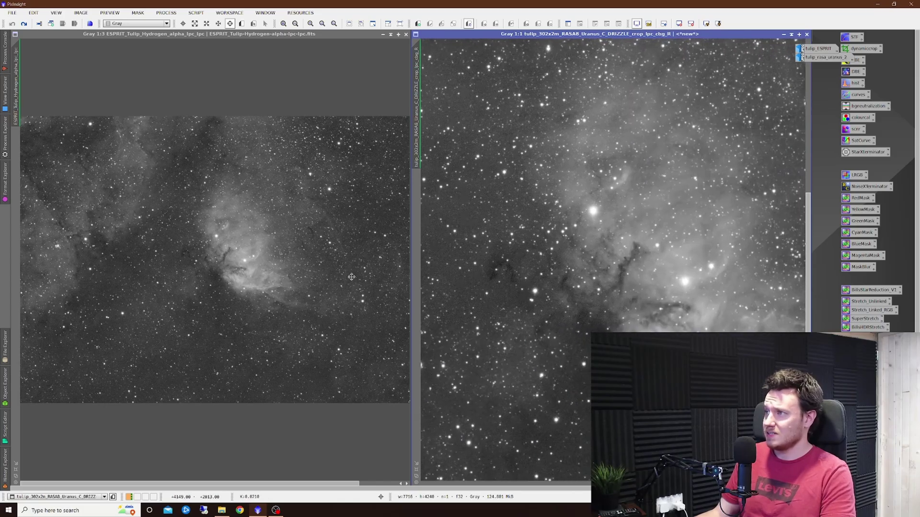
scroll(194, 245, "up", 4)
scroll(326, 280, "down", 2)
mouse_move(313, 279)
left_mouse_down()
mouse_move(185, 267)
mouse_move(149, 251)
left_mouse_up()
mouse_move(580, 268)
left_mouse_down()
mouse_move(465, 257)
mouse_move(478, 256)
left_mouse_up()
- Redo NoiseXTerminator on both the Esprit Ha and RASA red-channel images
right_click(200, 246)
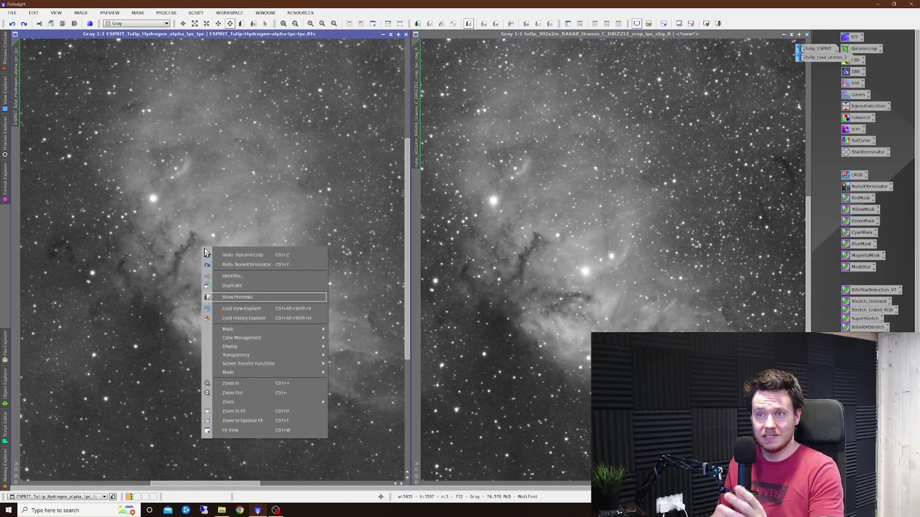
left_click(233, 267)
right_click(588, 225)
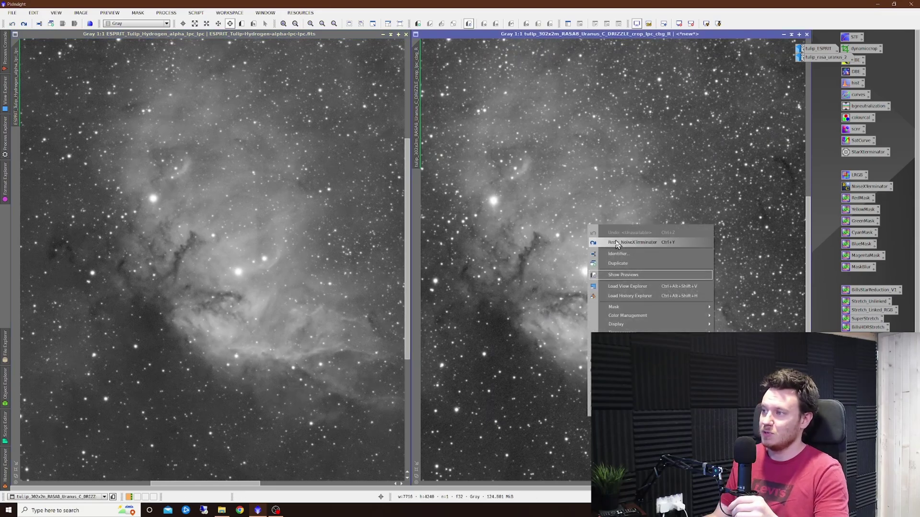
left_click(622, 246)
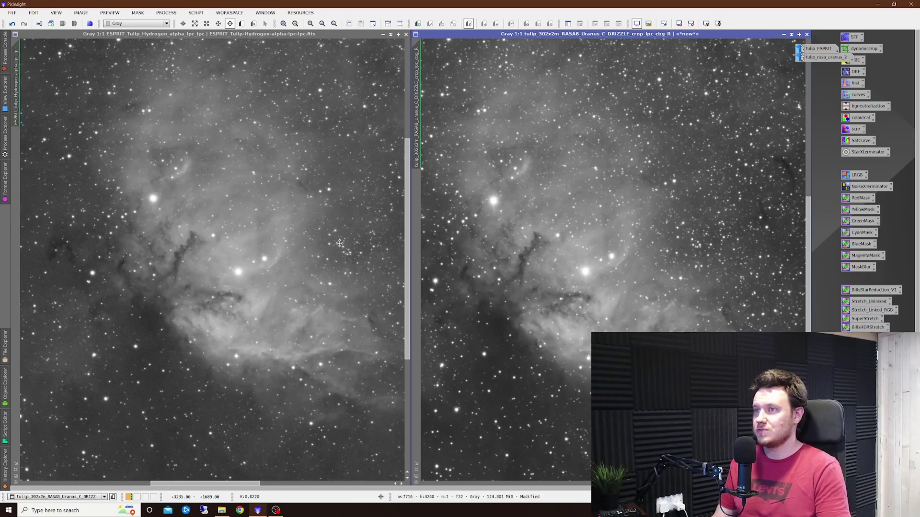
- Zoom both views to 2:1 and align them on the same bright wispy nebulosity
left_click_drag(345, 246, 202, 245)
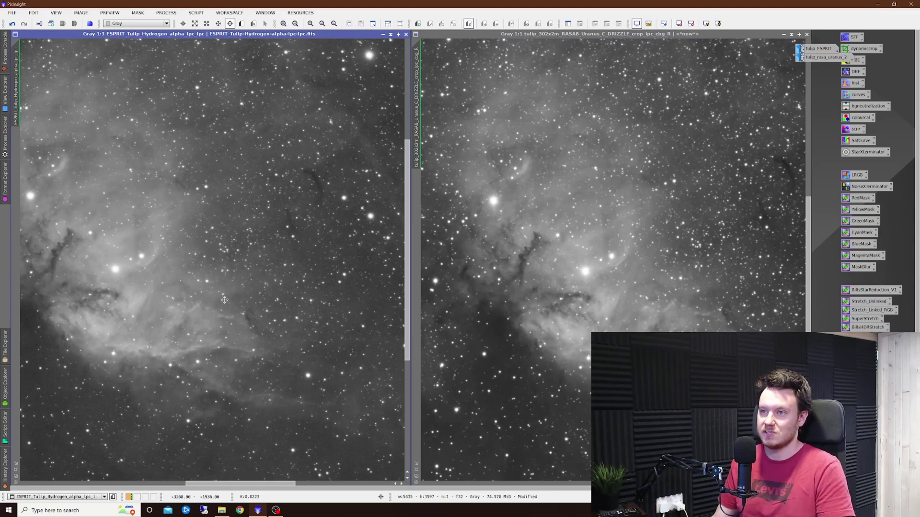
scroll(287, 299, "up", 1)
left_click_drag(345, 227, 382, 237)
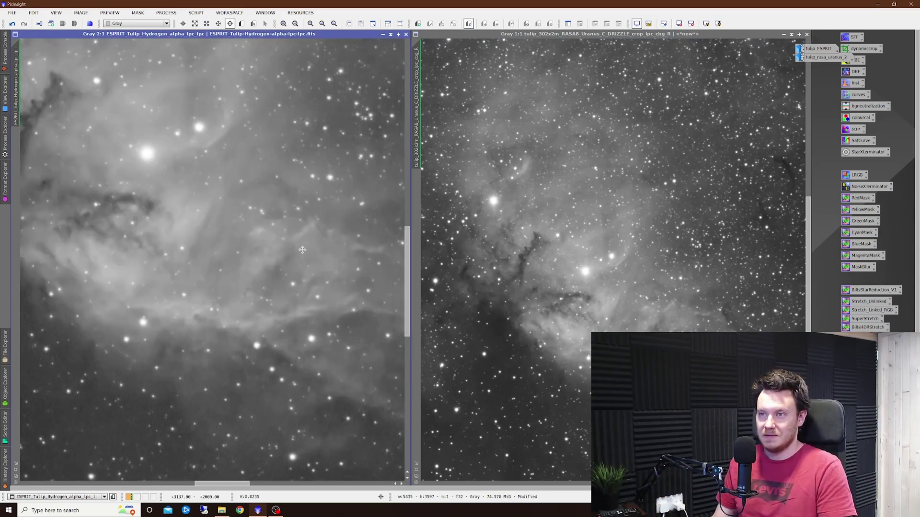
scroll(655, 307, "up", 1)
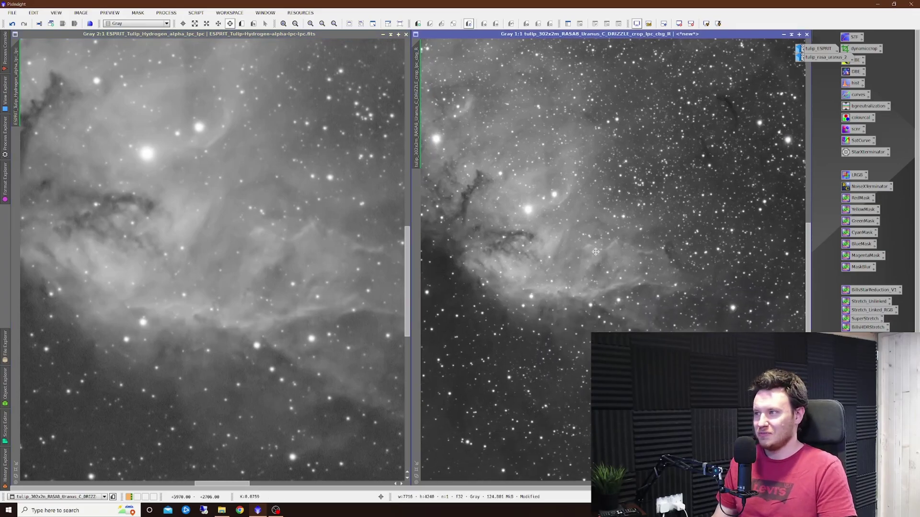
mouse_move(584, 276)
left_mouse_down()
mouse_move(611, 249)
mouse_move(623, 259)
left_mouse_up()
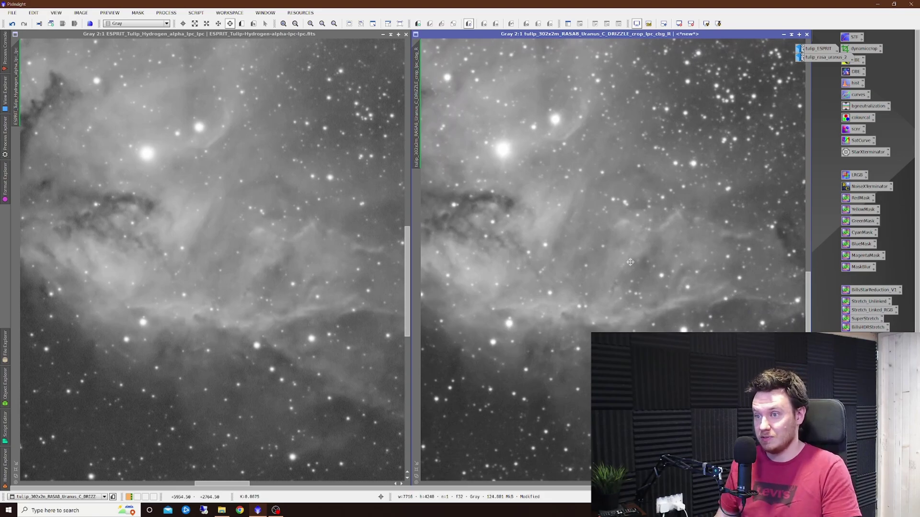
- Pan the 2:1 Hydrogen-alpha and RASA red views onto the same dark-lane region of the Tulip
left_click_drag(346, 287, 323, 288)
mouse_move(226, 265)
left_mouse_down()
mouse_move(312, 271)
mouse_move(370, 297)
mouse_move(364, 307)
left_mouse_up()
left_click_drag(528, 249, 702, 293)
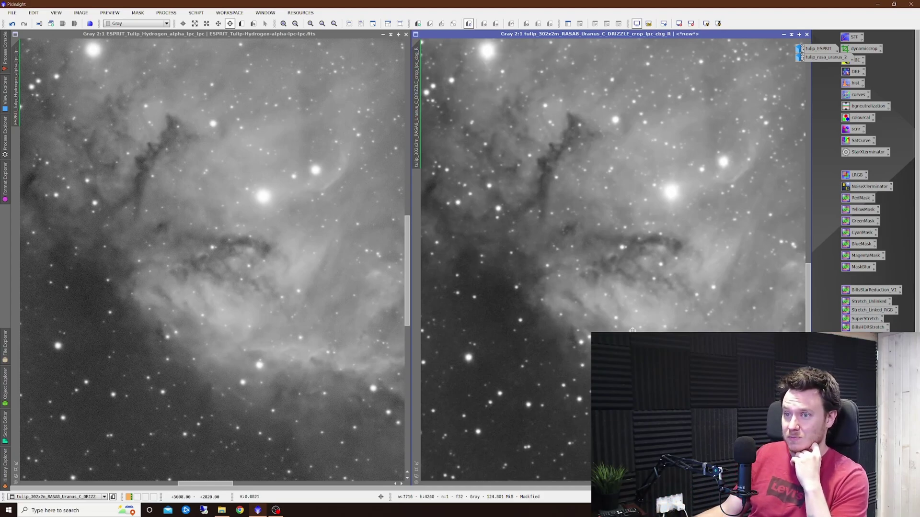
left_click_drag(630, 322, 486, 296)
left_click_drag(376, 310, 220, 304)
left_click_drag(641, 301, 608, 296)
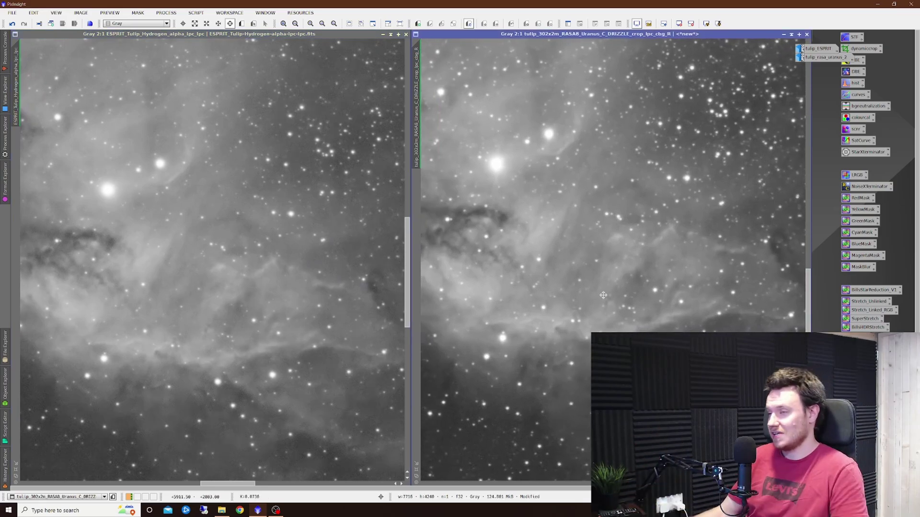
- Zoom both views out to the whole Tulip field and undo the last red-channel adjustment
scroll(603, 295, "down", 3)
scroll(333, 286, "down", 4)
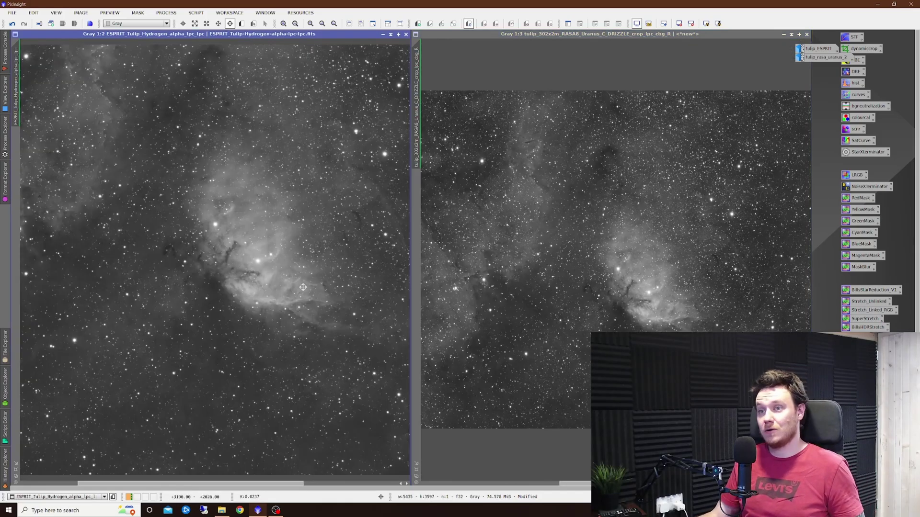
scroll(619, 253, "down", 2)
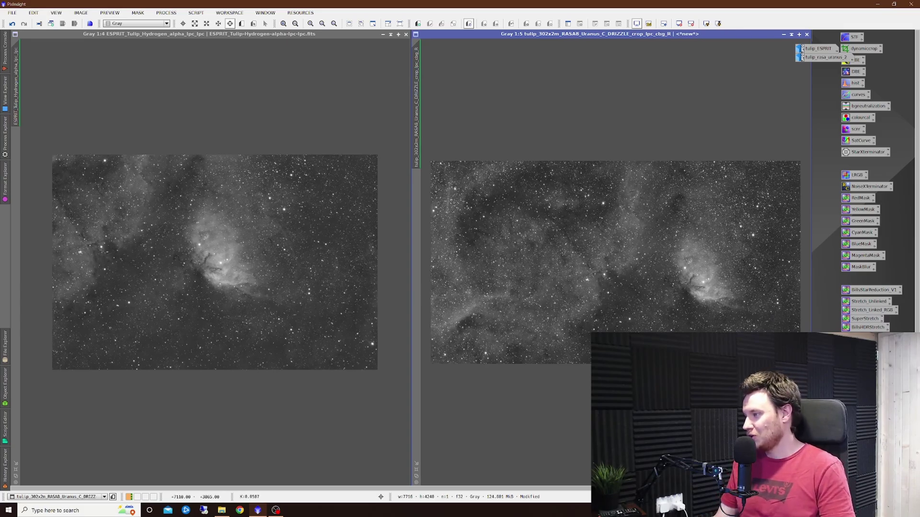
key("ctrl+z")
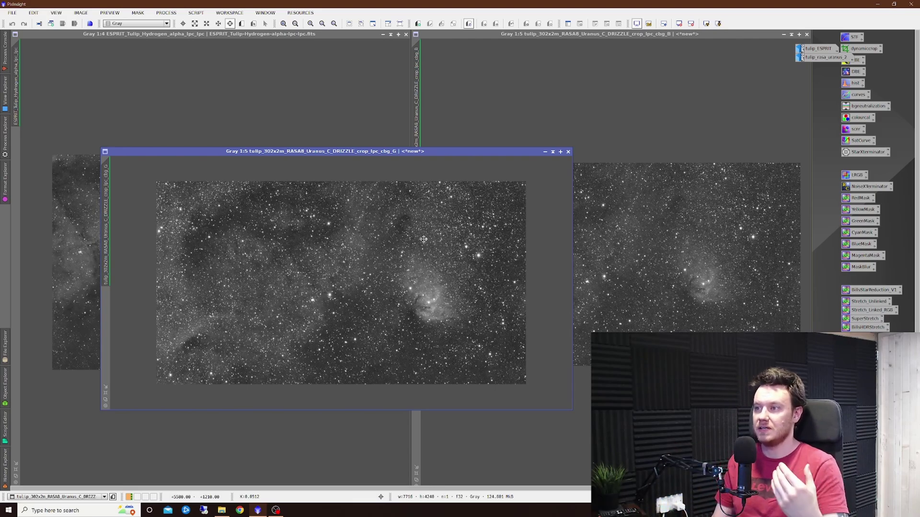
- Minimize the green-channel window, inspect the Sulphur II image up close, then minimize it too
left_click(545, 152)
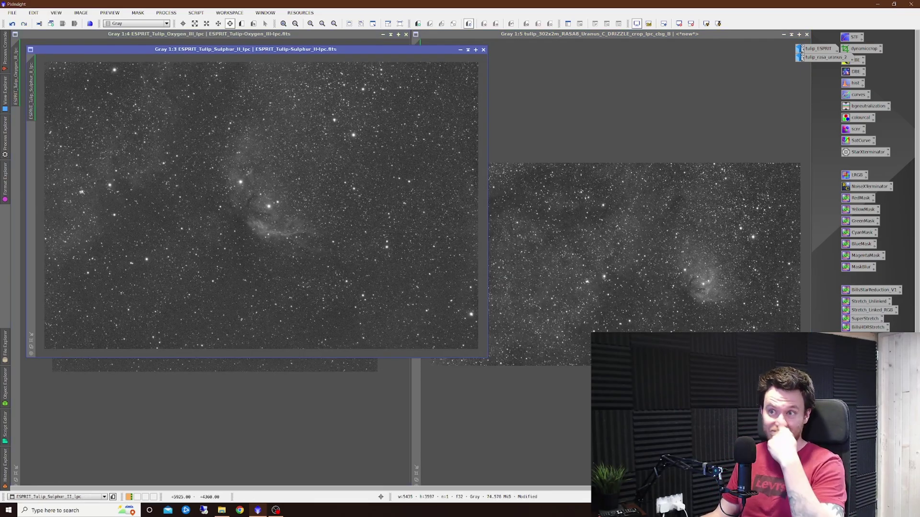
scroll(255, 192, "up", 2)
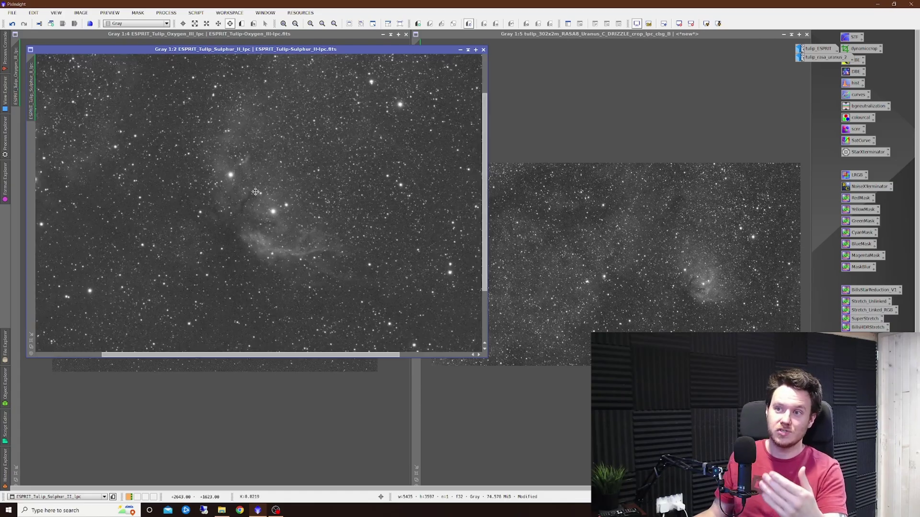
mouse_move(279, 280)
left_mouse_down()
mouse_move(288, 221)
mouse_move(305, 251)
left_mouse_up()
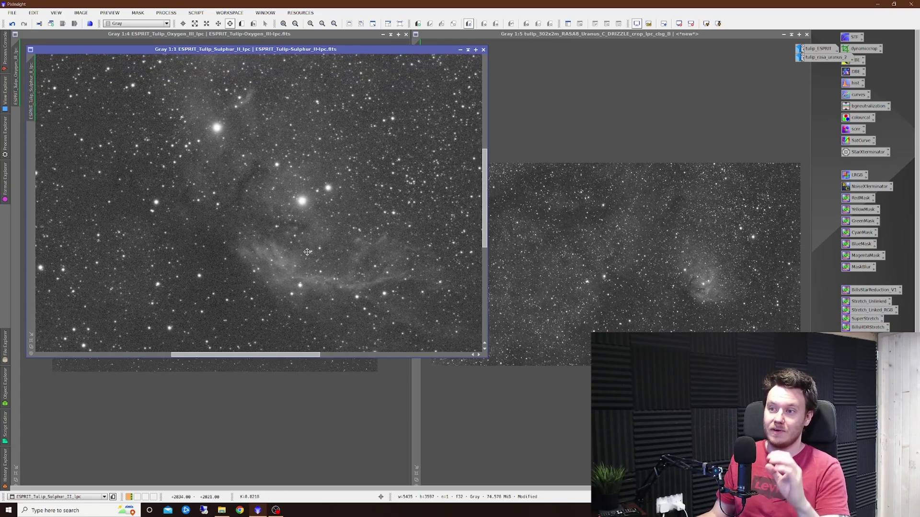
scroll(315, 257, "down", 2)
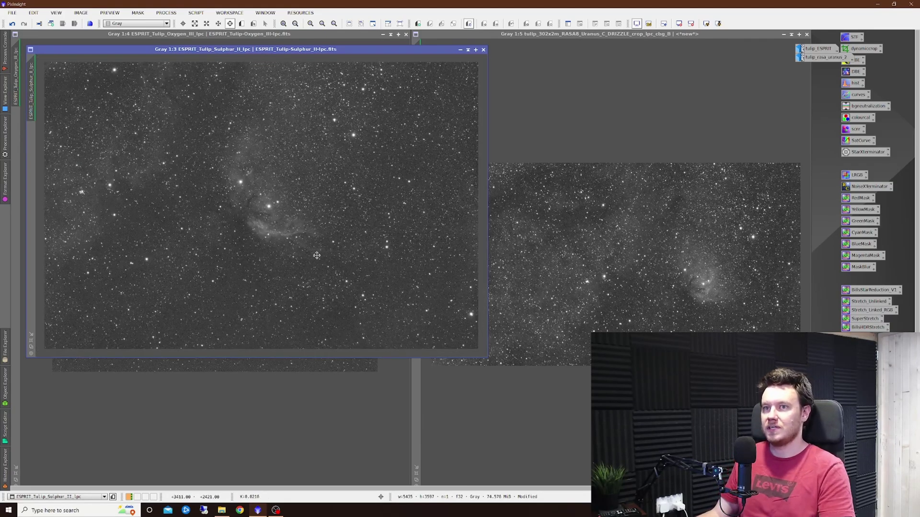
left_click(460, 50)
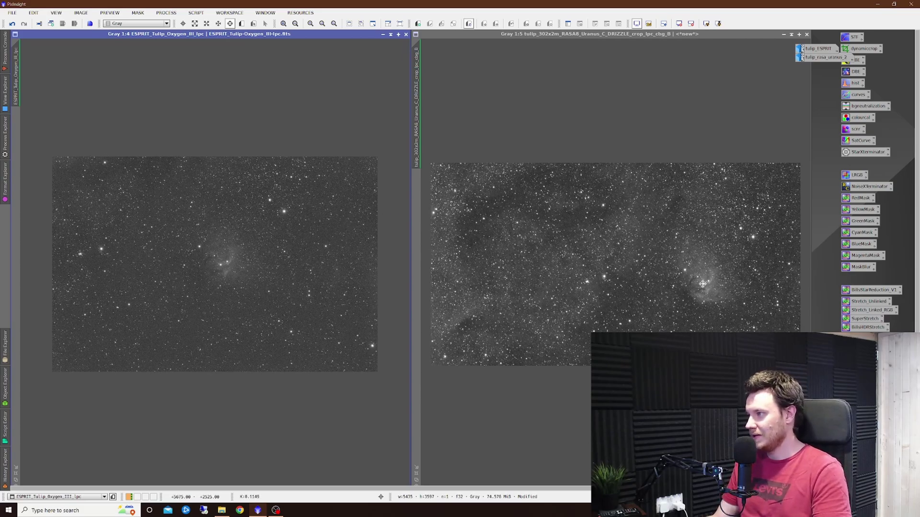
- Zoom into the Oxygen III and RASA blue views and centre them on the nebula core
scroll(702, 283, "up", 3)
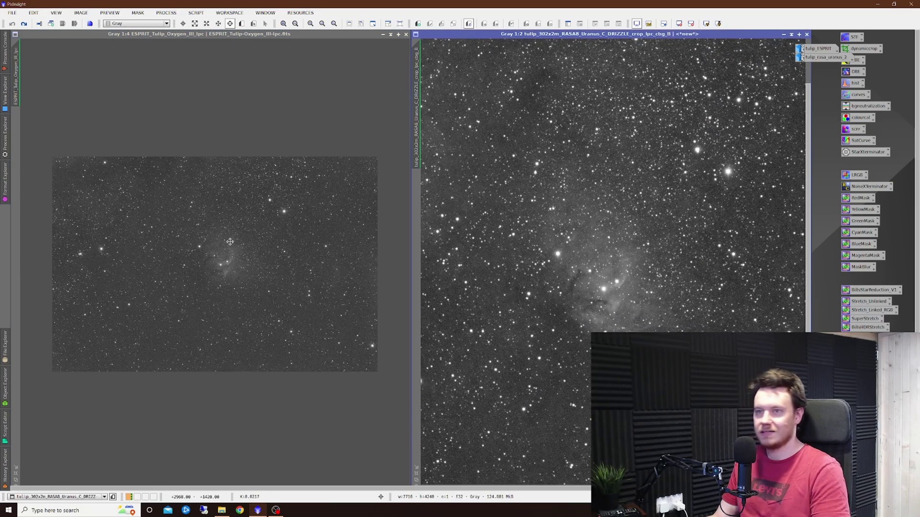
scroll(228, 241, "up", 3)
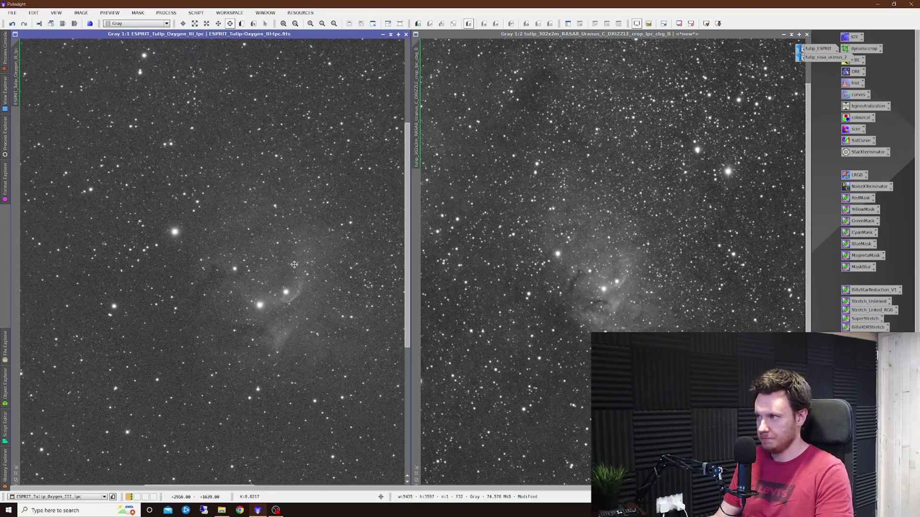
scroll(293, 258, "down", 2)
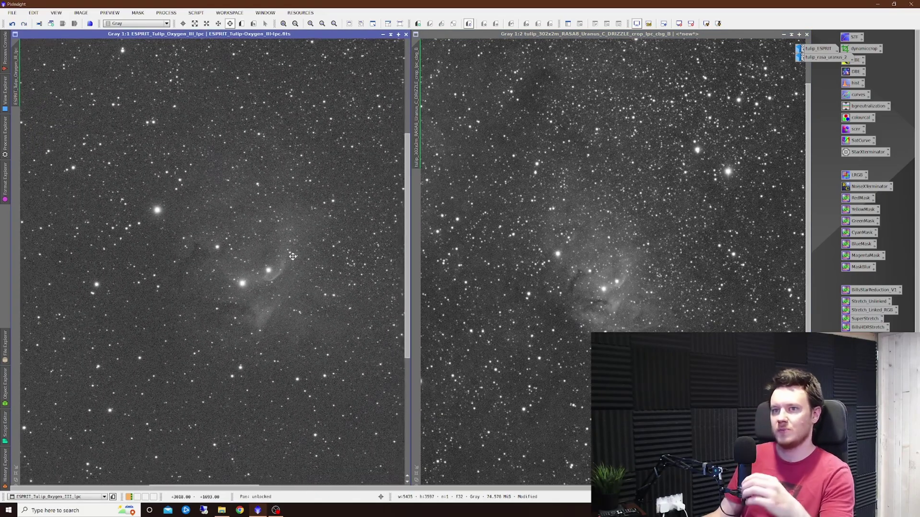
left_click(572, 265)
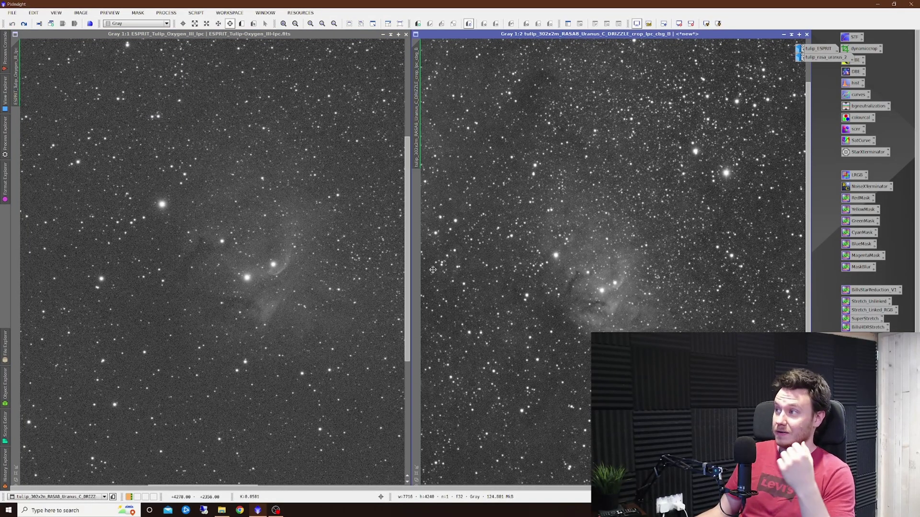
left_click_drag(338, 264, 291, 269)
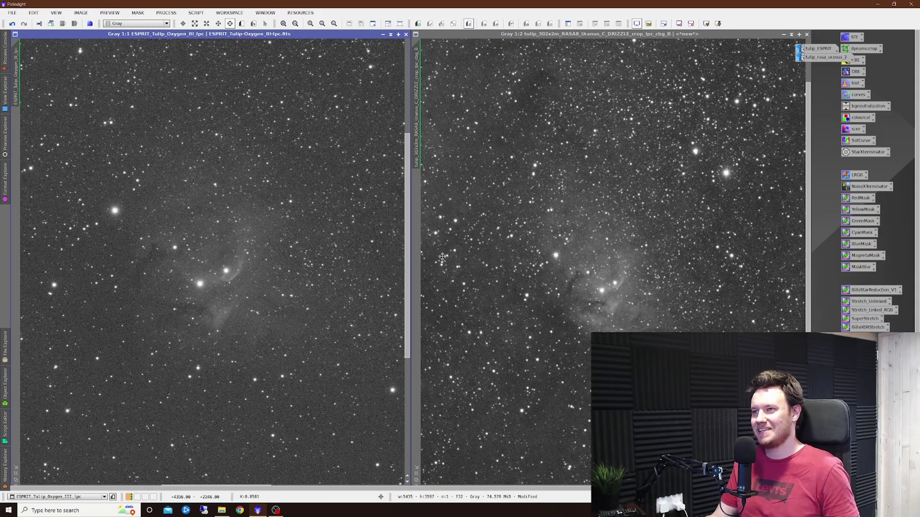
left_click_drag(258, 271, 286, 283)
scroll(284, 275, "up", 1)
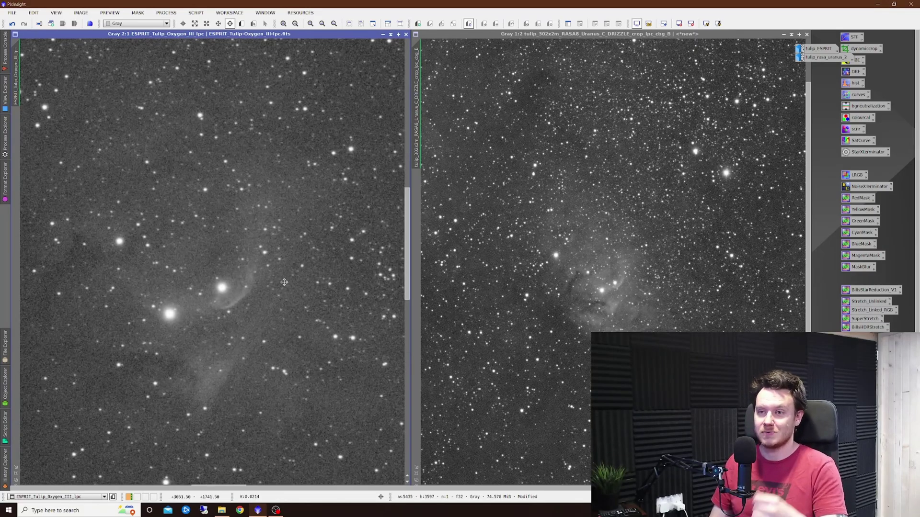
- Zoom the RASA blue view to 2:1 and pan it to line up with the Oxygen III core
scroll(563, 278, "up", 1)
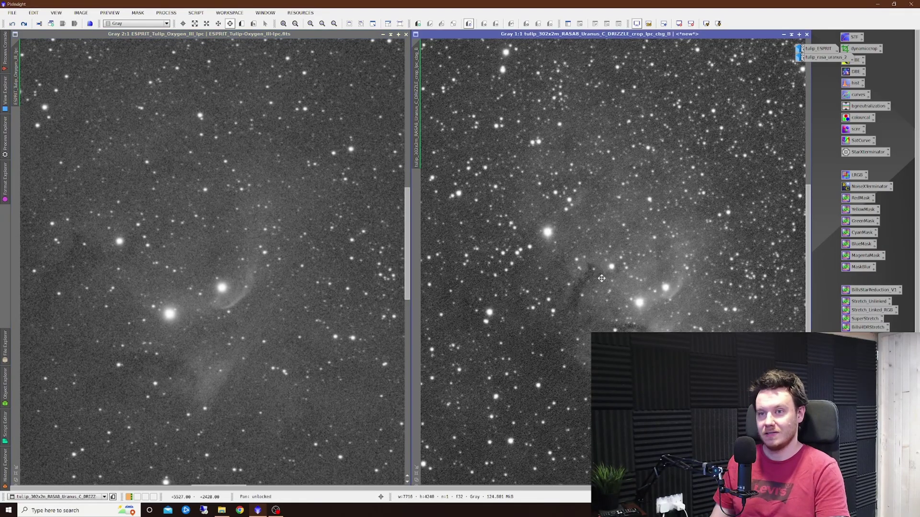
mouse_move(563, 278)
left_mouse_down()
mouse_move(525, 257)
mouse_move(530, 270)
left_mouse_up()
scroll(545, 262, "up", 1)
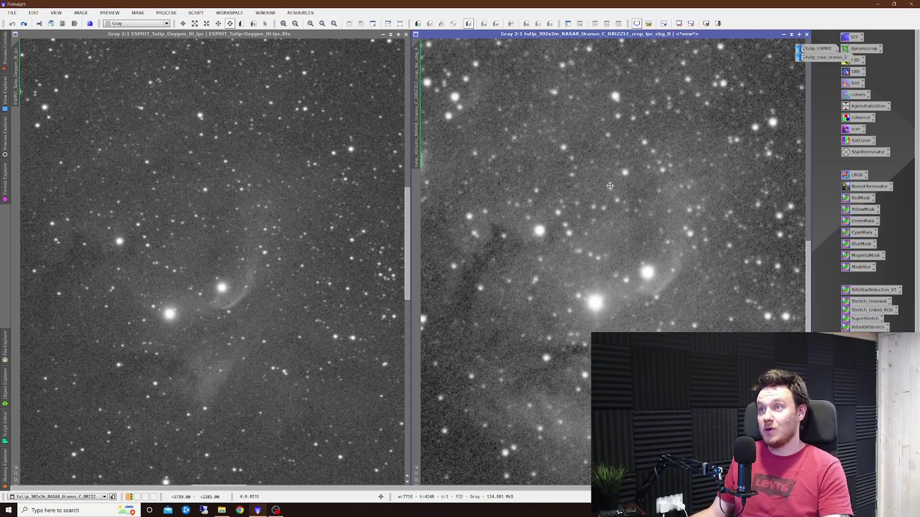
left_click_drag(711, 260, 692, 250)
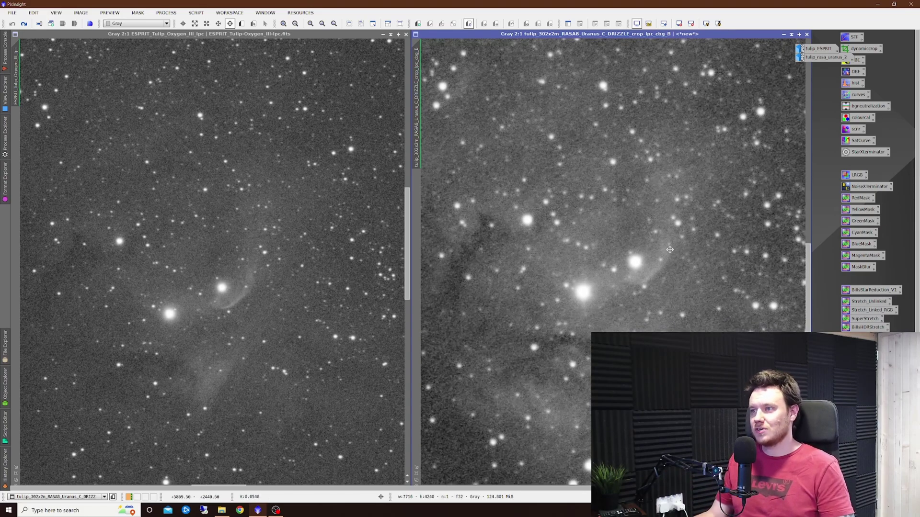
left_click_drag(650, 250, 654, 261)
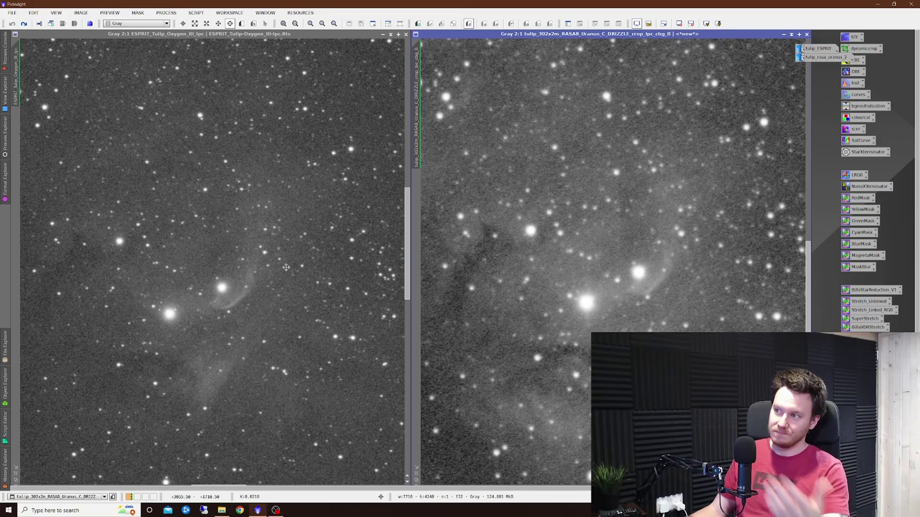
- Zoom both views back out to show the whole nebula field
scroll(286, 267, "up", 2)
scroll(281, 269, "down", 5)
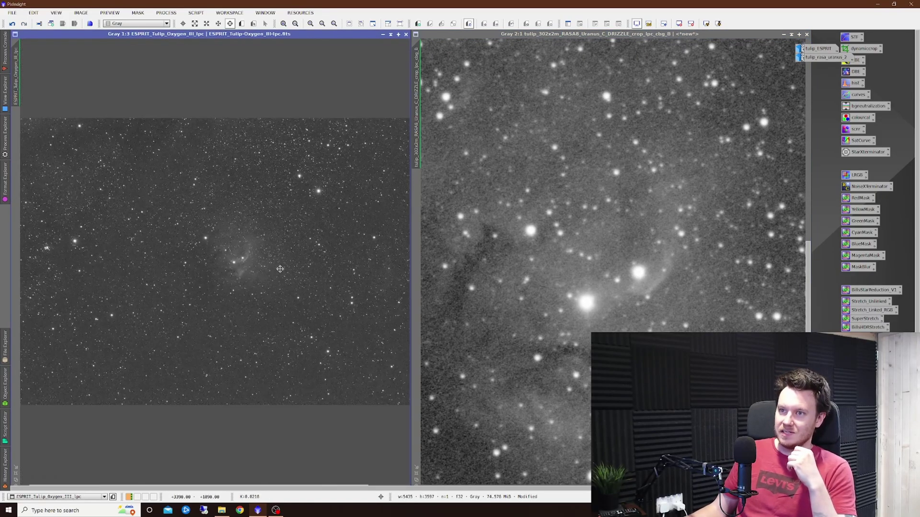
scroll(516, 261, "down", 4)
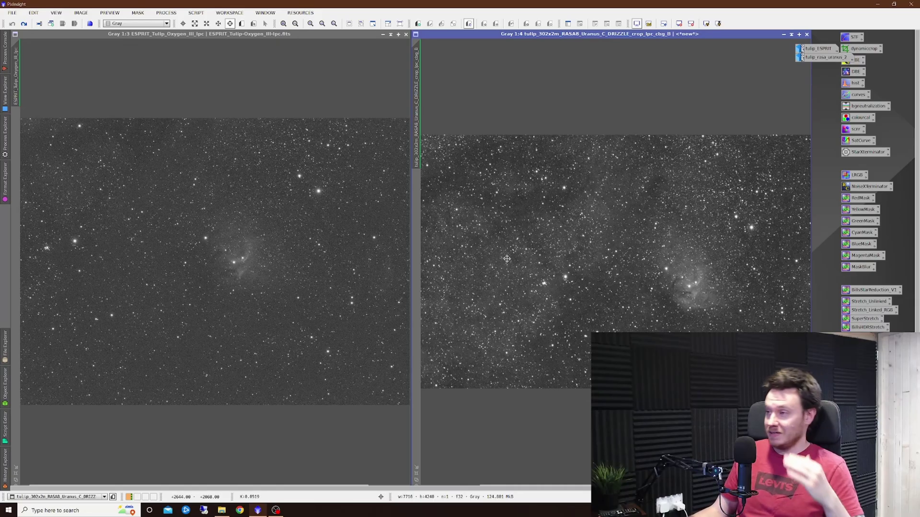
scroll(575, 261, "down", 1)
scroll(320, 222, "down", 1)
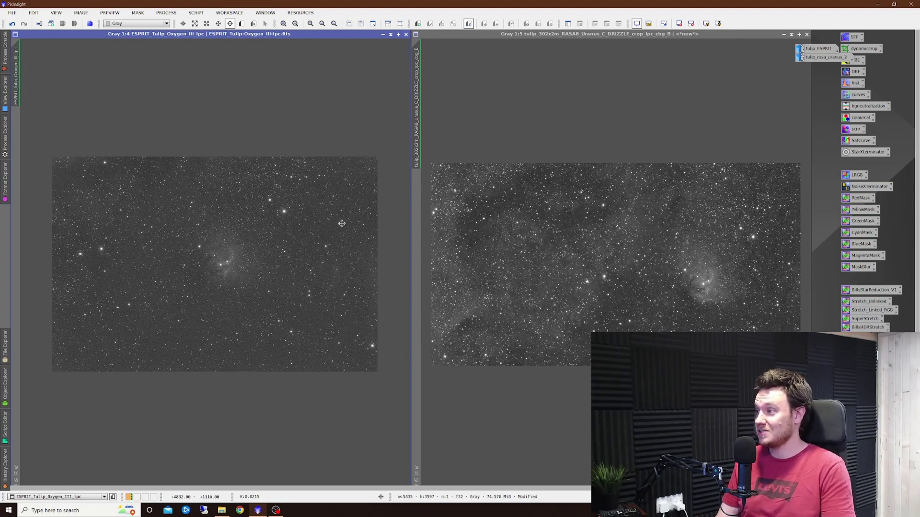
scroll(341, 223, "up", 1)
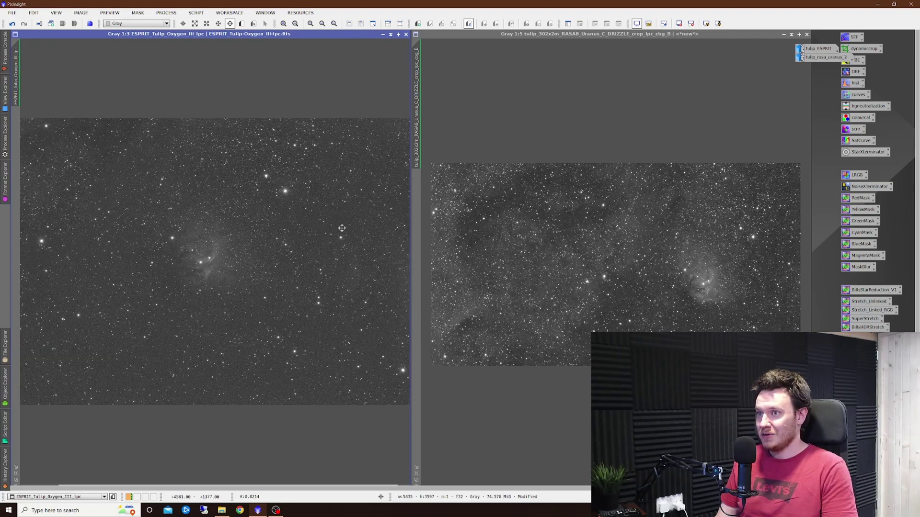
scroll(628, 229, "up", 1)
- Restore the ESPRIT and RASA colour Tulip images, shrink the RASA view, then minimize both
double_click(833, 48)
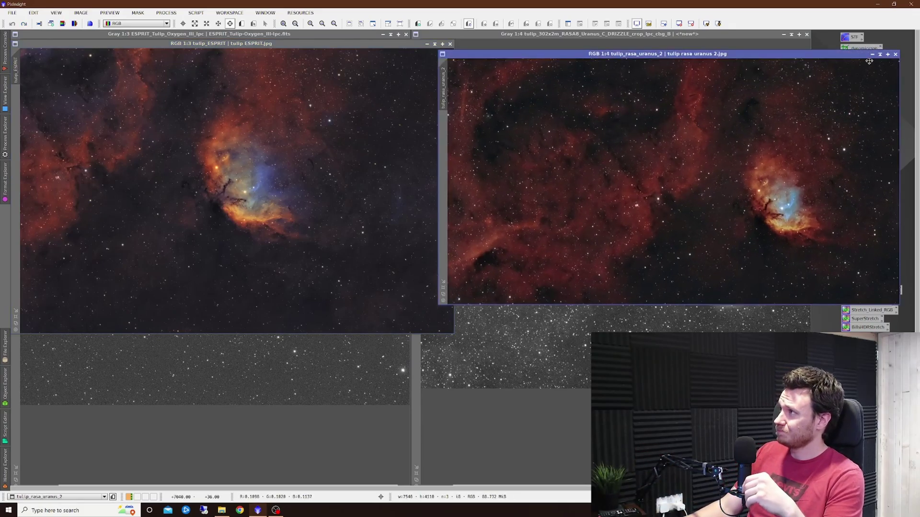
scroll(870, 57, "down", 1)
left_click(856, 53)
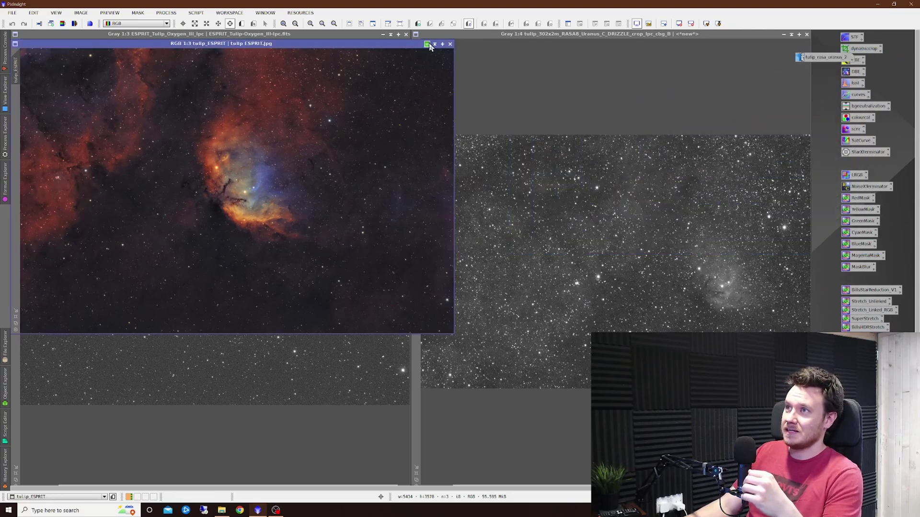
left_click(427, 44)
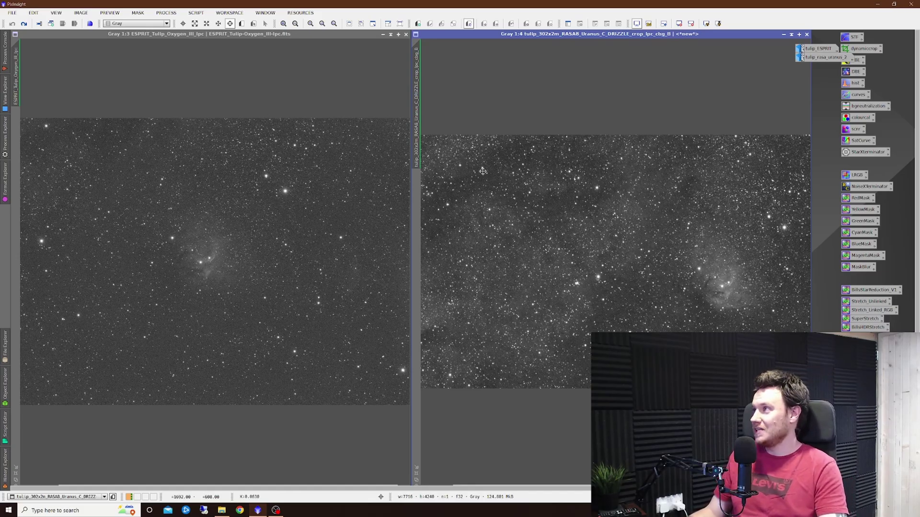
scroll(579, 166, "down", 1)
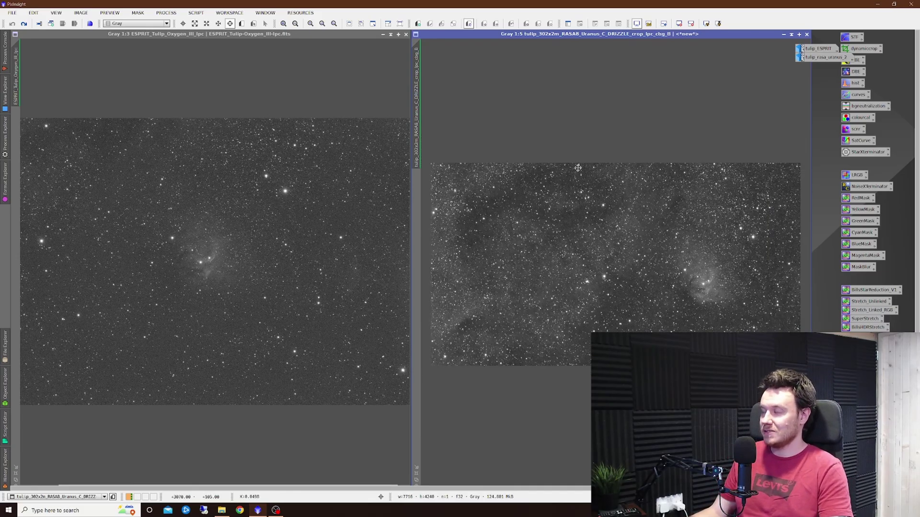
scroll(289, 206, "down", 1)
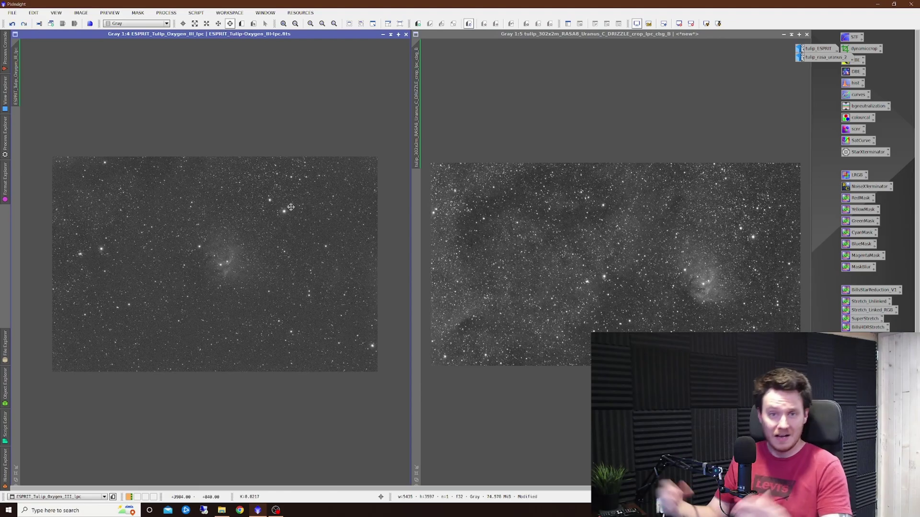